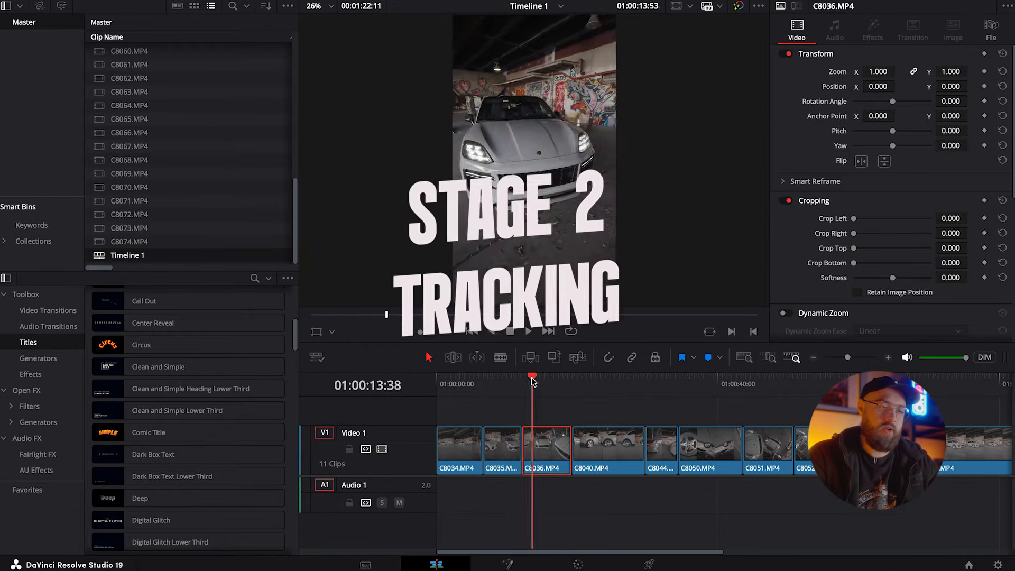
Open clip C8040.MP4 in the Fusion page and insert a Tracker node after MediaIn1.
{"action": "left_click_drag", "start_coordinate": [533, 381], "coordinate": [574, 409]}
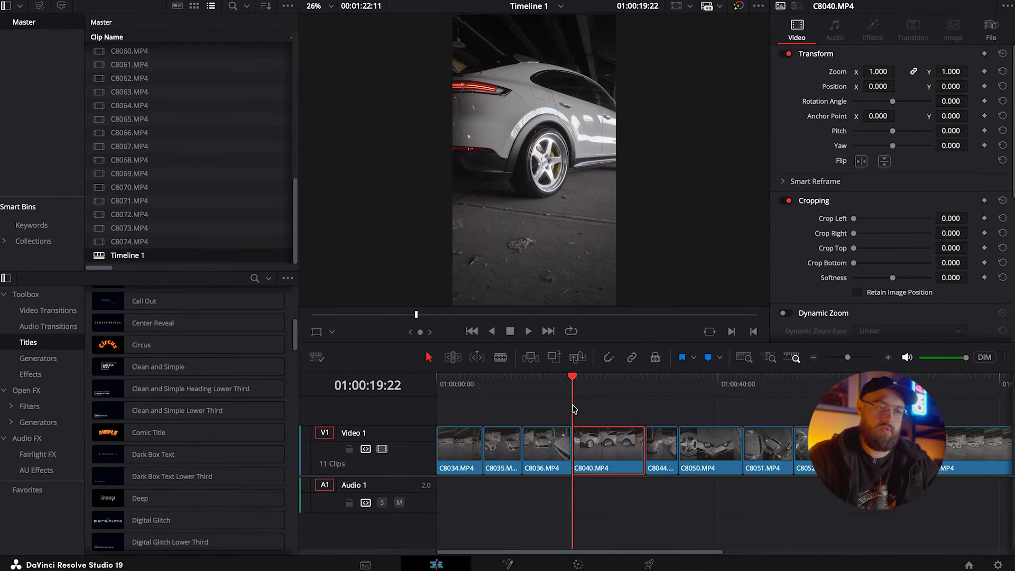
{"action": "left_click", "coordinate": [508, 565]}
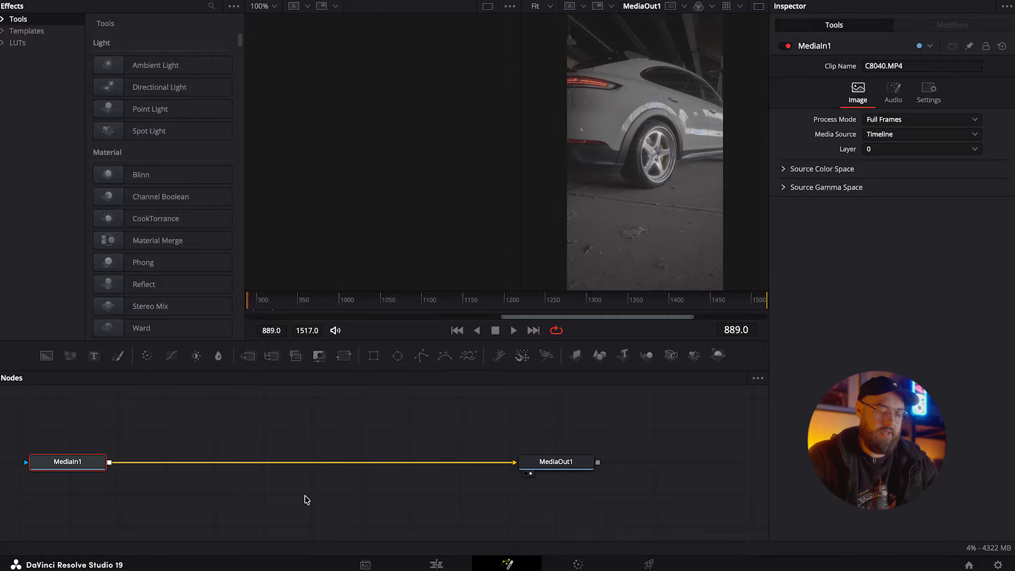
{"action": "key", "text": "shift+space"}
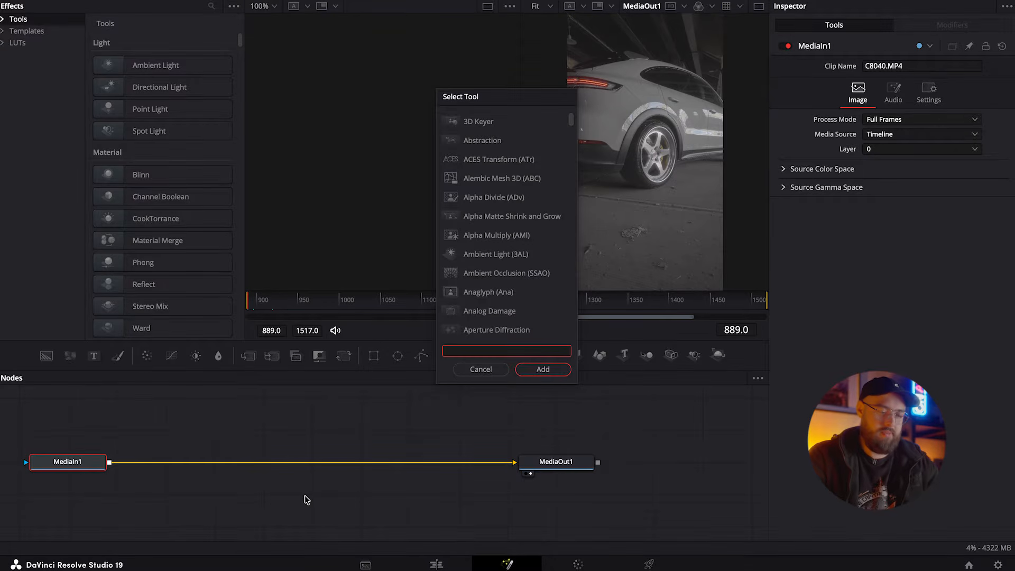
{"action": "type", "text": "trac"}
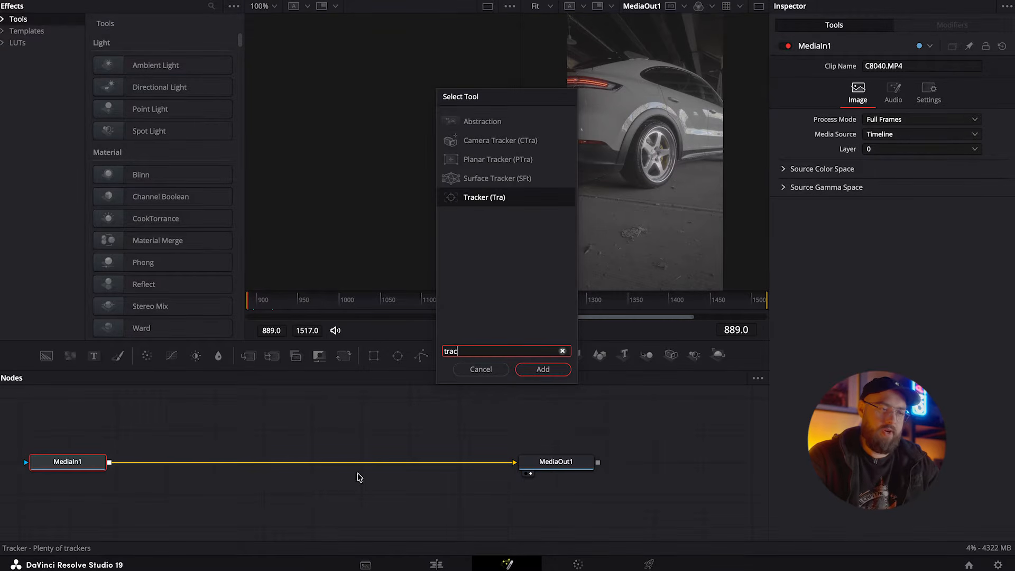
{"action": "left_click", "coordinate": [543, 370]}
Place the IntelliTrack point on the rear wheel's hub, track it in both directions, and scrub through the tracked clip.
{"action": "left_click_drag", "start_coordinate": [645, 159], "coordinate": [655, 158]}
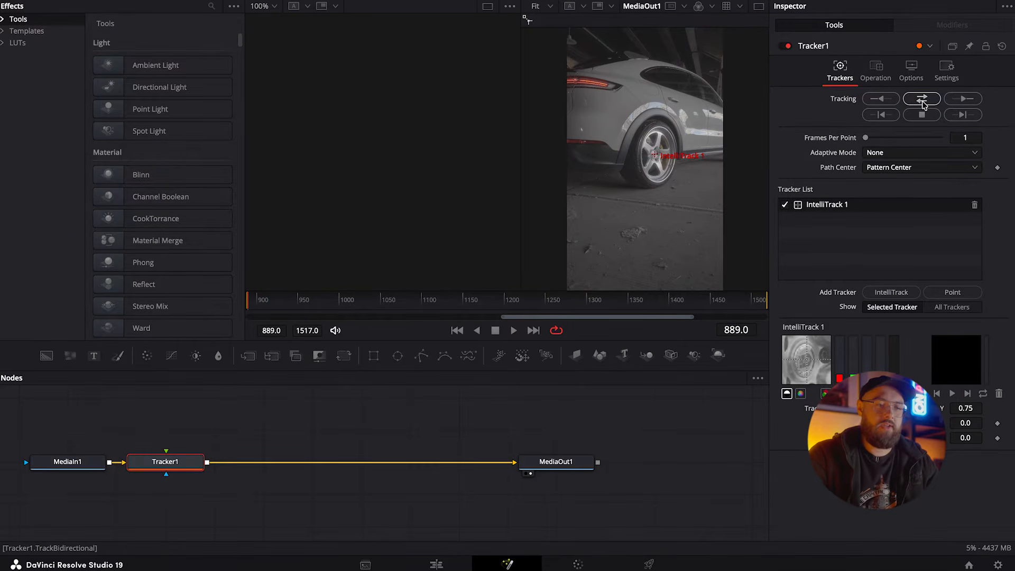
{"action": "left_click", "coordinate": [923, 101]}
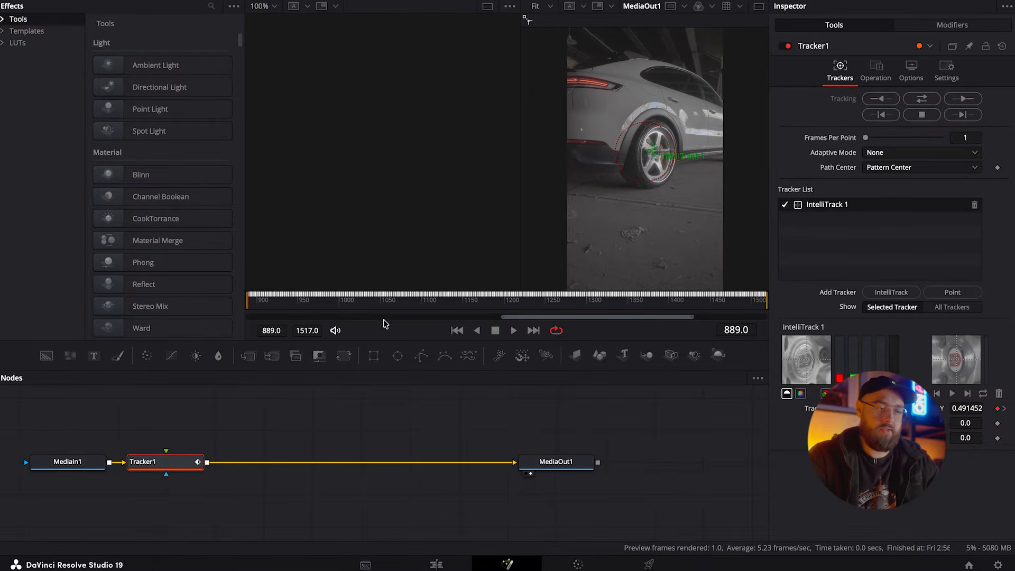
{"action": "left_click_drag", "start_coordinate": [383, 305], "coordinate": [750, 306]}
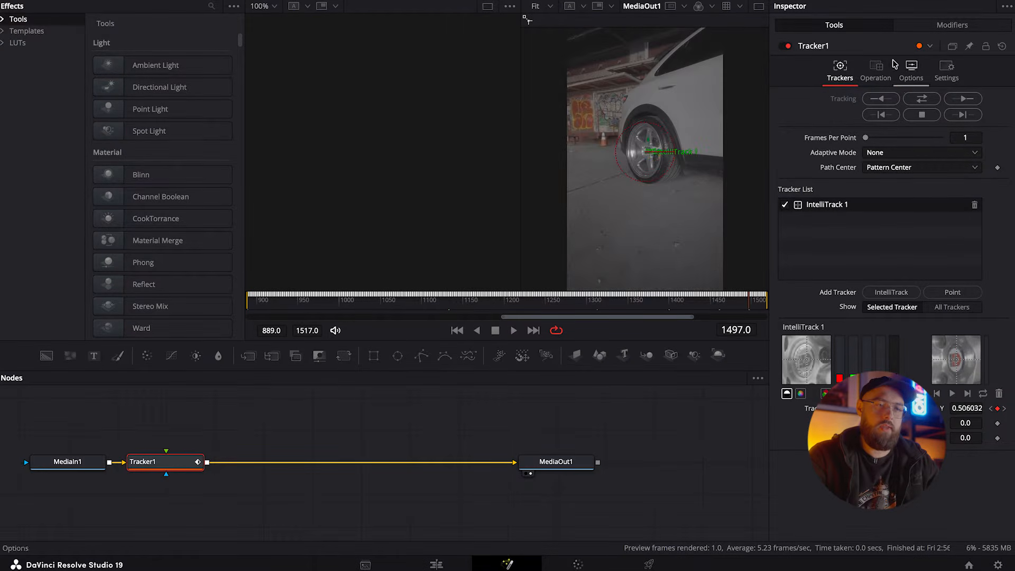
Set the tracker's operation to Match Move with merge set to BG only, and scrub through the clip to review the stabilisation.
{"action": "left_click", "coordinate": [883, 70]}
{"action": "left_click", "coordinate": [901, 98]}
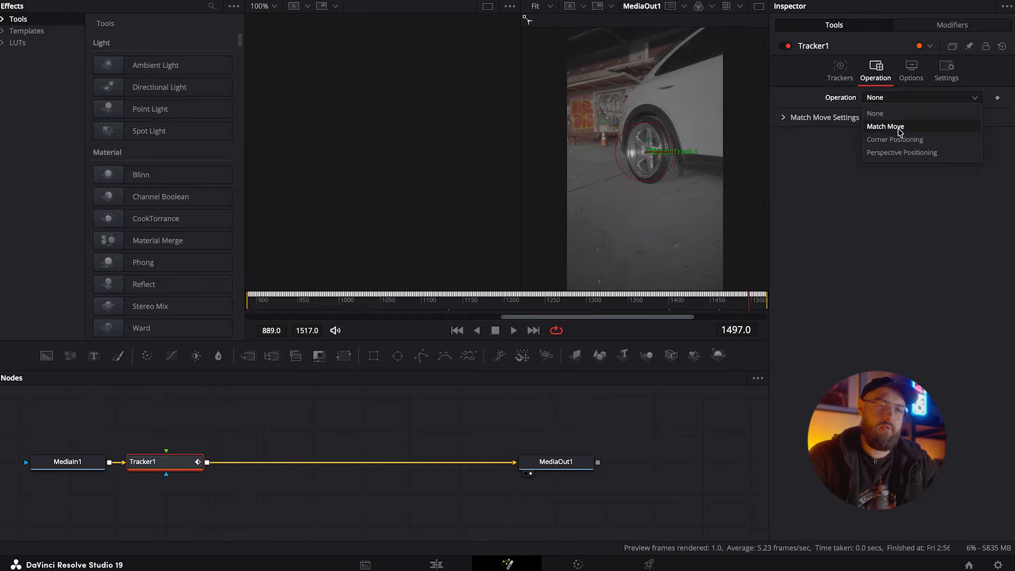
{"action": "left_click", "coordinate": [899, 128]}
{"action": "left_click", "coordinate": [898, 113]}
{"action": "left_click", "coordinate": [880, 128]}
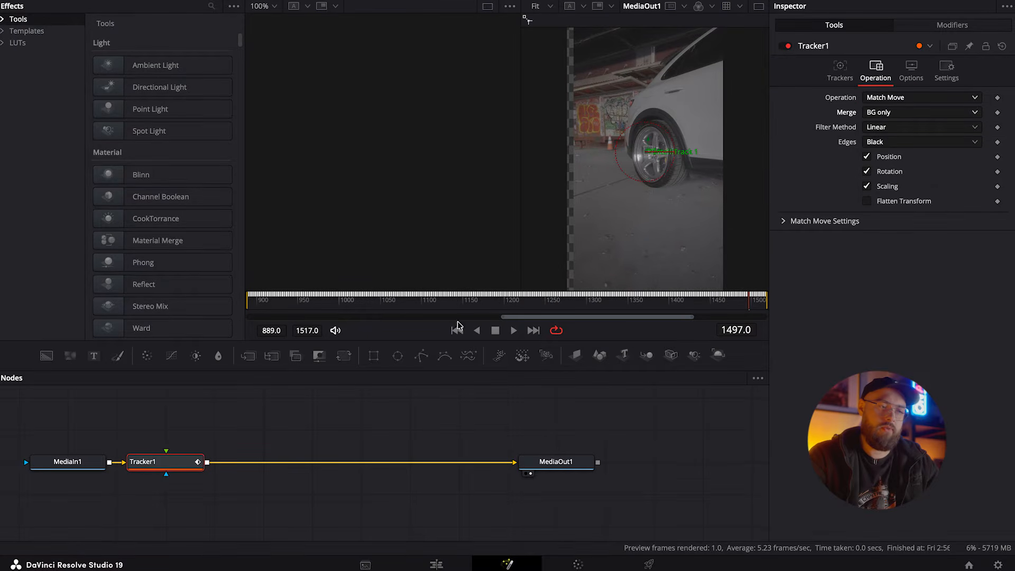
{"action": "left_click_drag", "start_coordinate": [370, 309], "coordinate": [743, 290]}
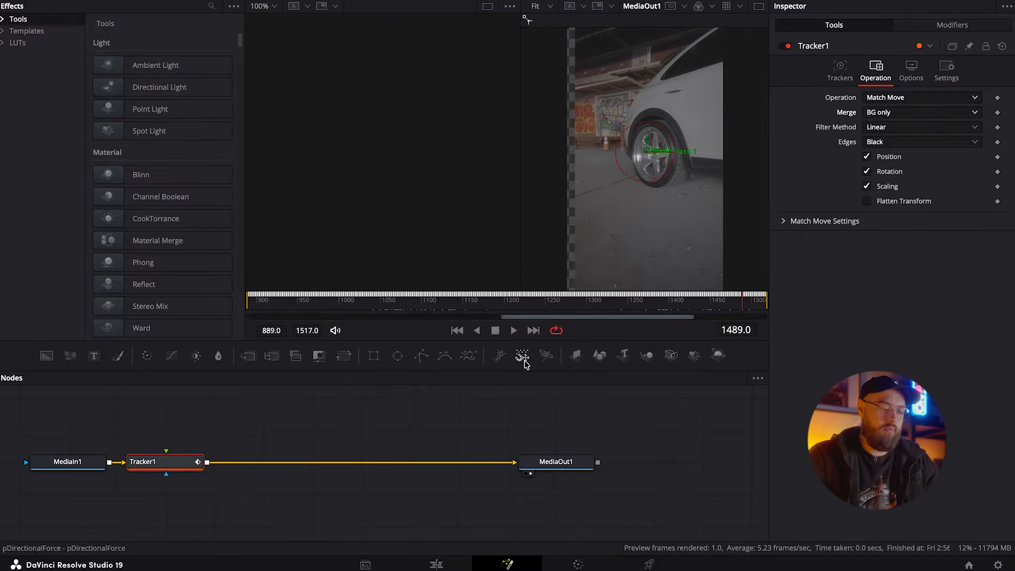
Insert a Transform node between Tracker1 and MediaOut1.
{"action": "key", "text": "shift+space"}
{"action": "type", "text": "tra"}
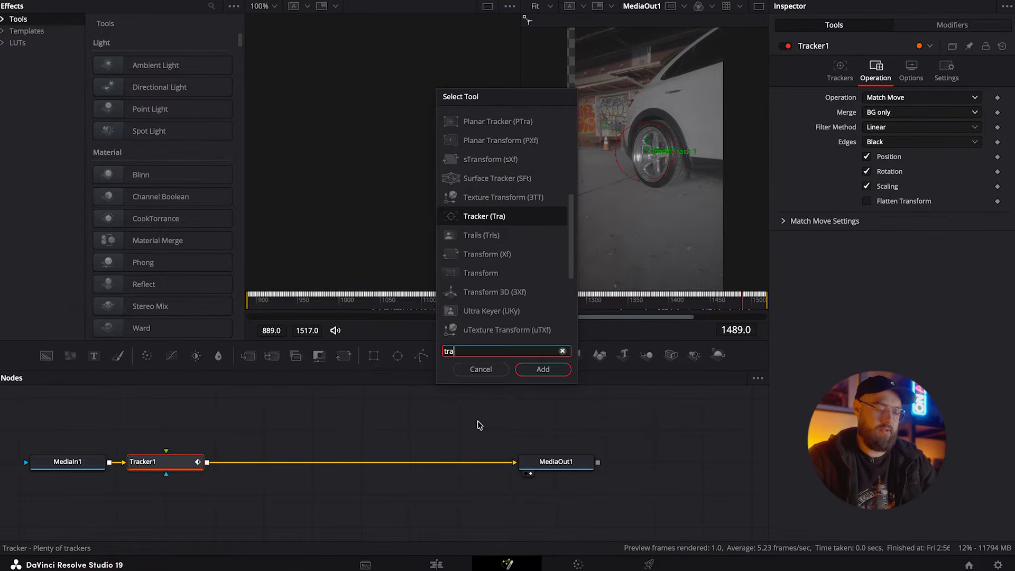
{"action": "type", "text": "n"}
{"action": "left_click", "coordinate": [550, 374]}
Set the Transform node's size to 1.273 and center X to 0.44, and play clip C8040.MP4 back in the edit timeline.
{"action": "left_click_drag", "start_coordinate": [965, 155], "coordinate": [1010, 156]}
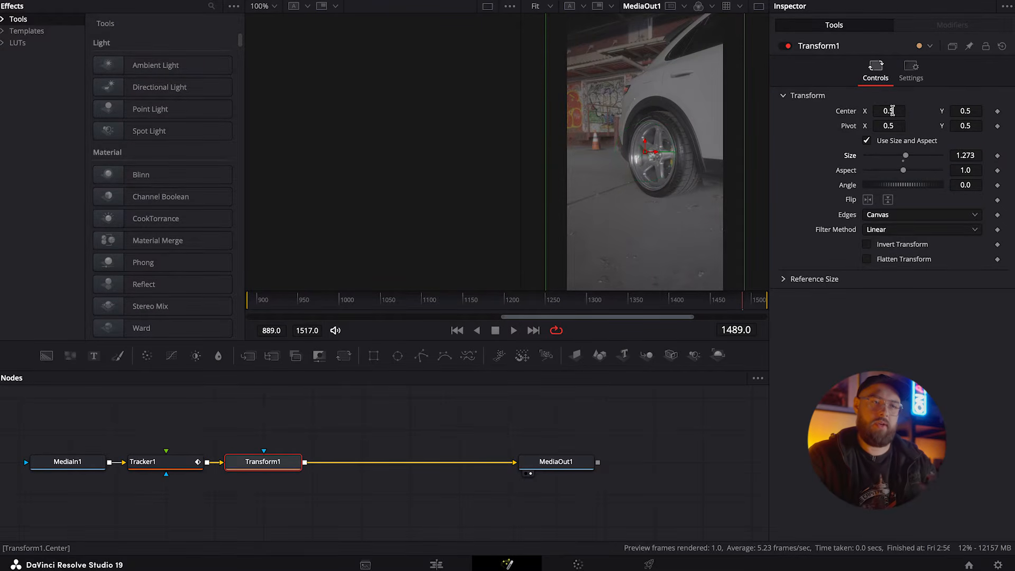
{"action": "left_click_drag", "start_coordinate": [893, 111], "coordinate": [874, 111]}
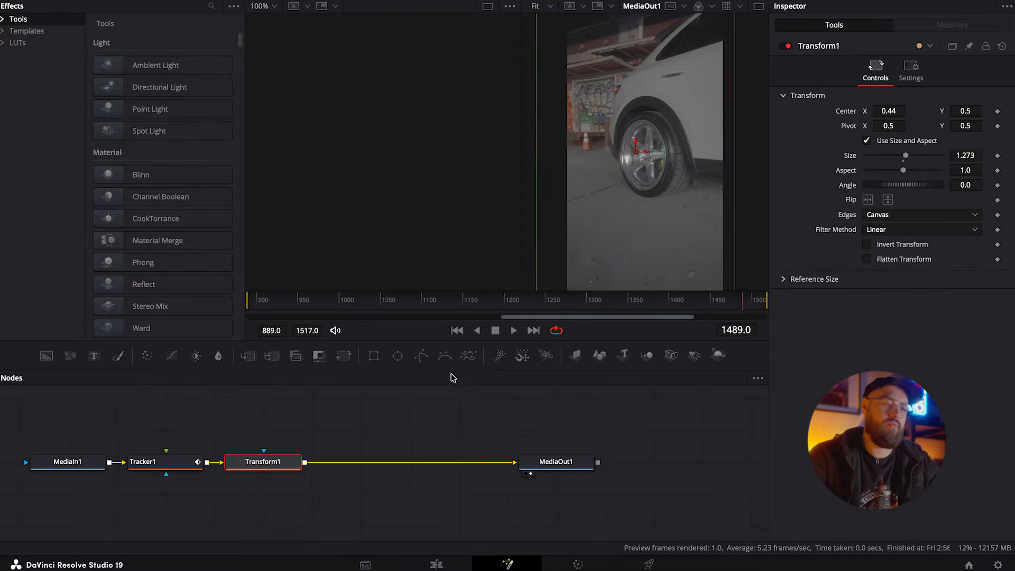
{"action": "left_click_drag", "start_coordinate": [742, 301], "coordinate": [756, 300]}
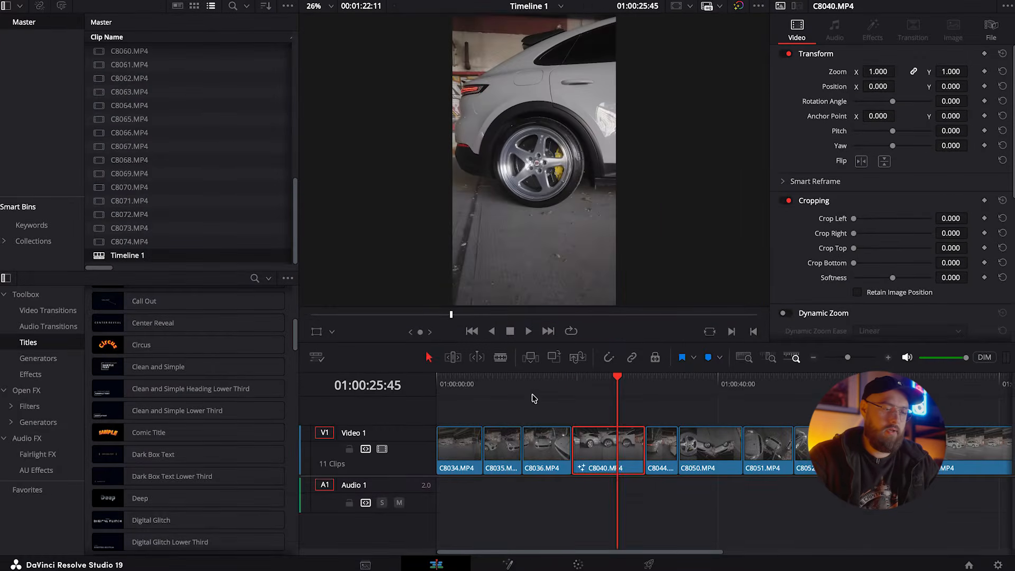
{"action": "left_click_drag", "start_coordinate": [592, 384], "coordinate": [574, 381]}
{"action": "key", "text": "space"}
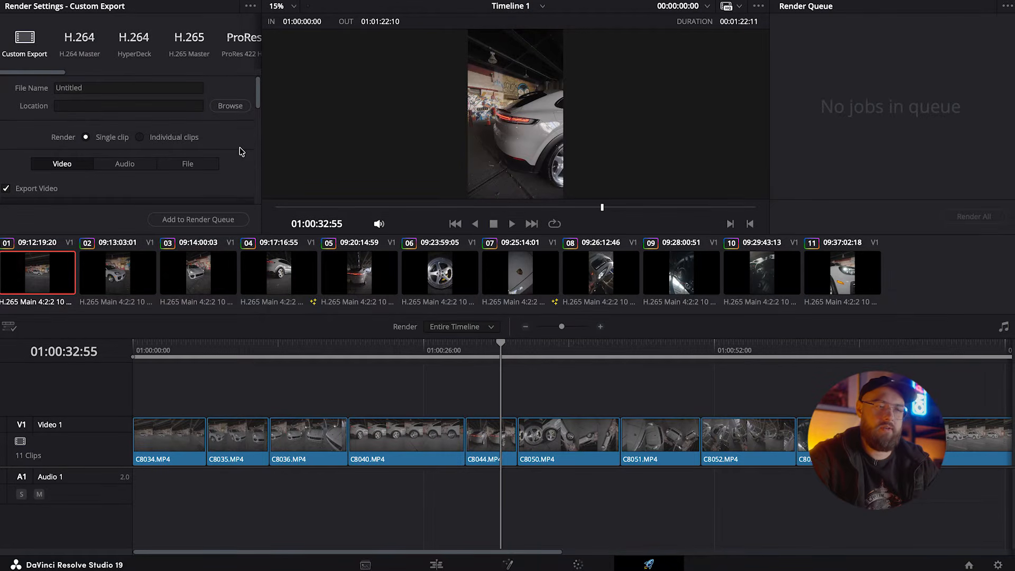
Set the export to render individual clips using the Apple ProRes codec with type Apple ProRes 4444.
{"action": "left_click", "coordinate": [140, 137]}
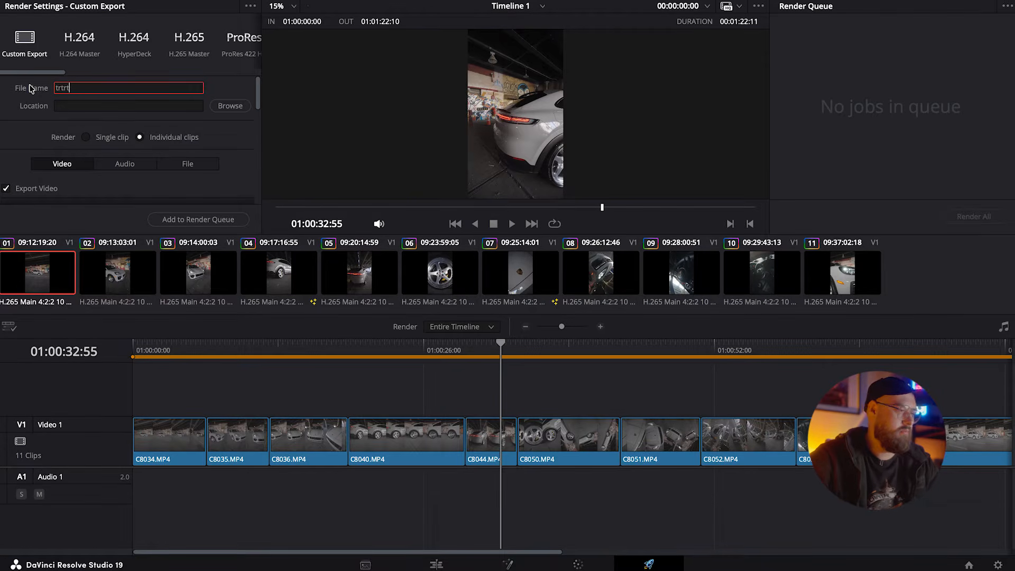
{"action": "scroll", "coordinate": [186, 145], "scroll_direction": "down", "scroll_amount": 3}
{"action": "left_click", "coordinate": [185, 142]}
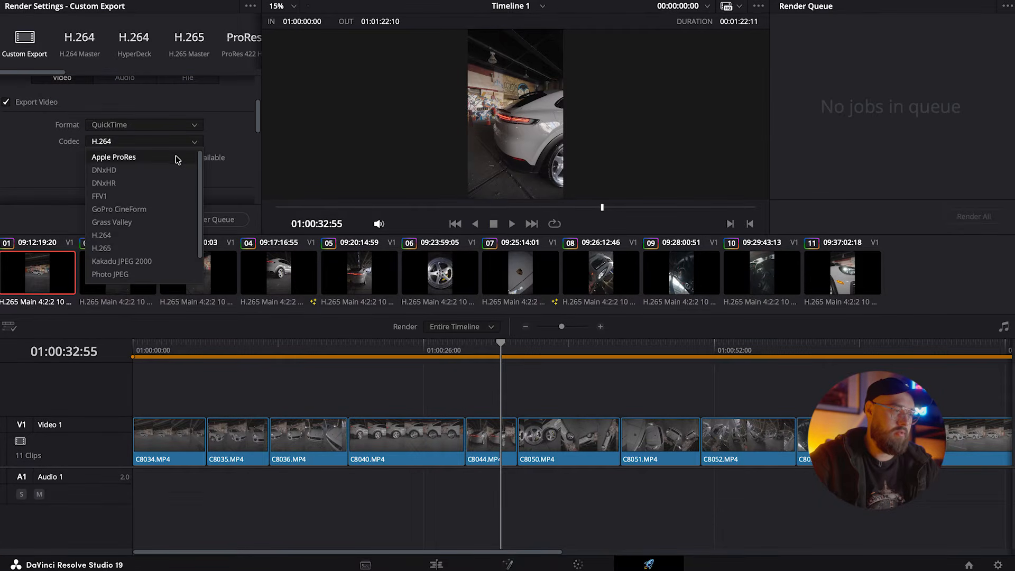
{"action": "left_click", "coordinate": [177, 158]}
{"action": "left_click", "coordinate": [177, 159]}
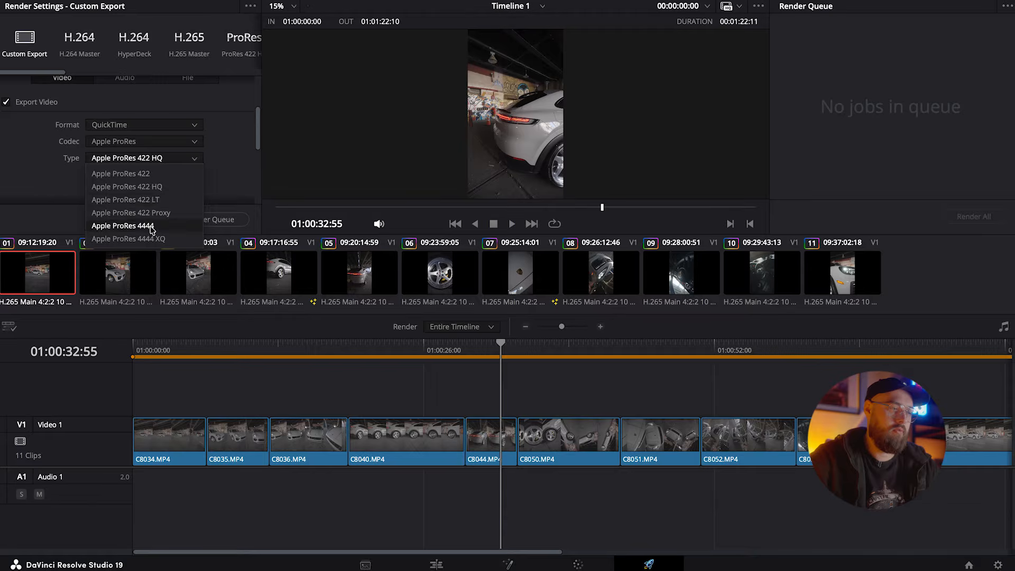
{"action": "left_click", "coordinate": [154, 226]}
Review the remaining video export settings and add the timeline's clips to the render queue.
{"action": "scroll", "coordinate": [243, 158], "scroll_direction": "down", "scroll_amount": 1}
{"action": "scroll", "coordinate": [243, 159], "scroll_direction": "down", "scroll_amount": 1}
{"action": "scroll", "coordinate": [236, 129], "scroll_direction": "up", "scroll_amount": 1}
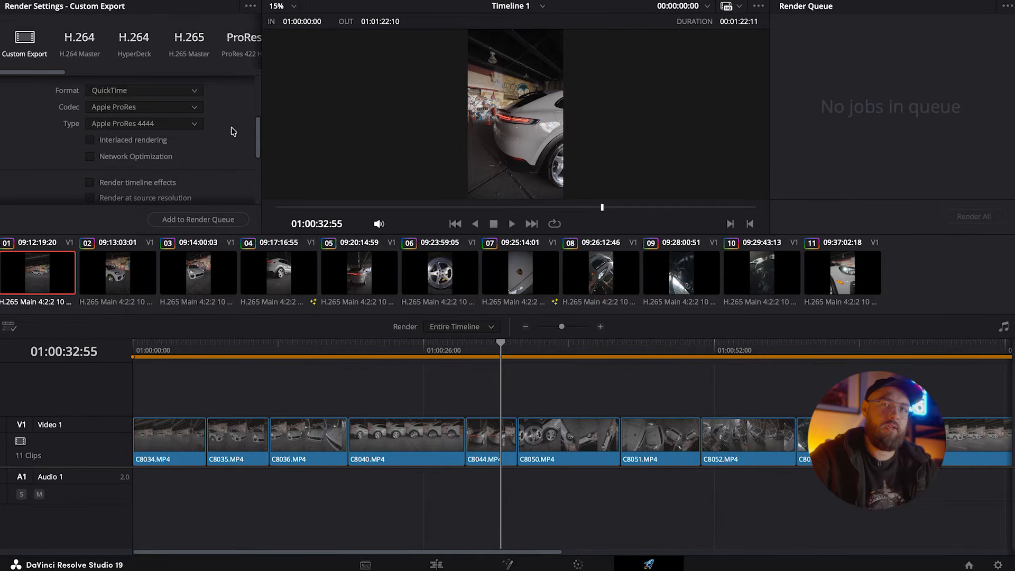
{"action": "scroll", "coordinate": [233, 131], "scroll_direction": "down", "scroll_amount": 4}
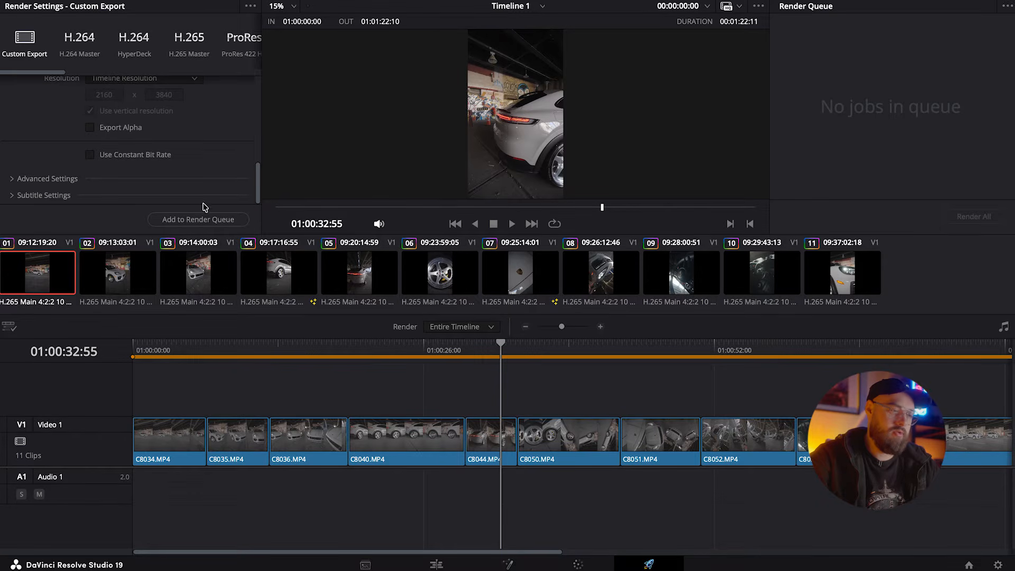
{"action": "scroll", "coordinate": [722, 377], "scroll_direction": "right", "scroll_amount": 3}
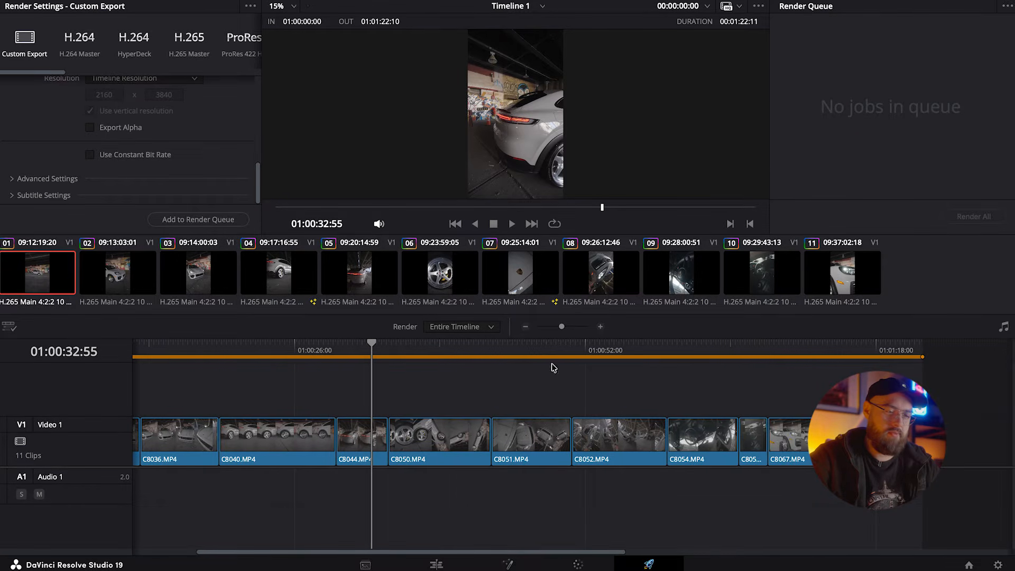
{"action": "left_click", "coordinate": [227, 219]}
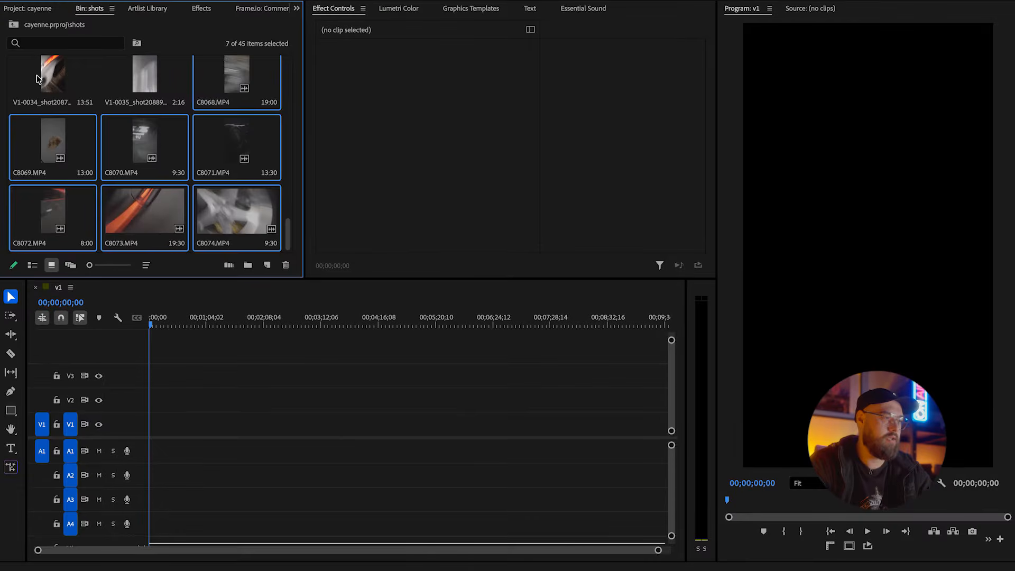
Switch to Premiere Pro and move the video clips on V1 further along the timeline, clear of the music at the start.
{"action": "scroll", "coordinate": [166, 164], "scroll_direction": "up", "scroll_amount": 15}
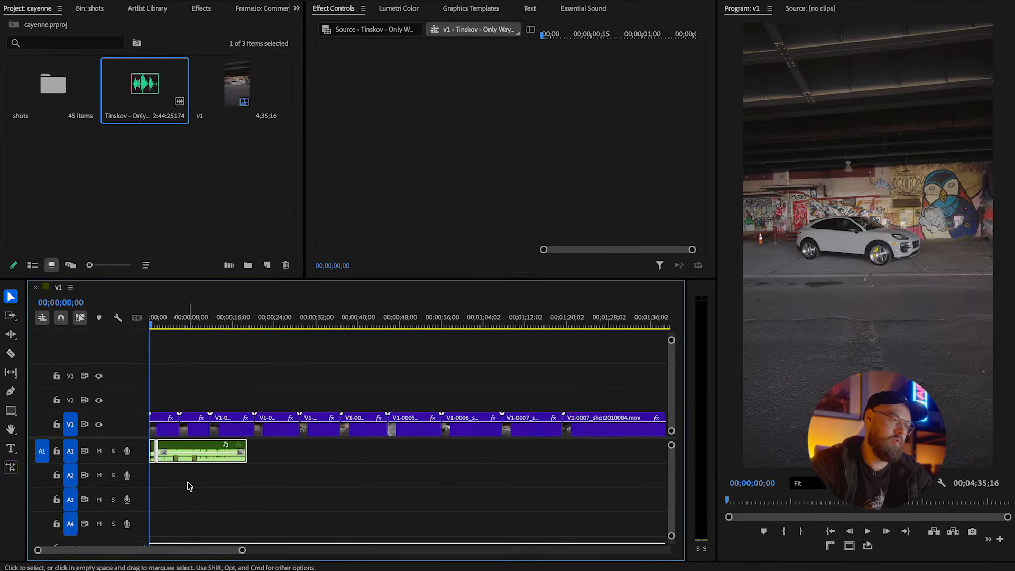
{"action": "scroll", "coordinate": [182, 488], "scroll_direction": "up", "scroll_amount": 1}
{"action": "scroll", "coordinate": [212, 494], "scroll_direction": "left", "scroll_amount": 4}
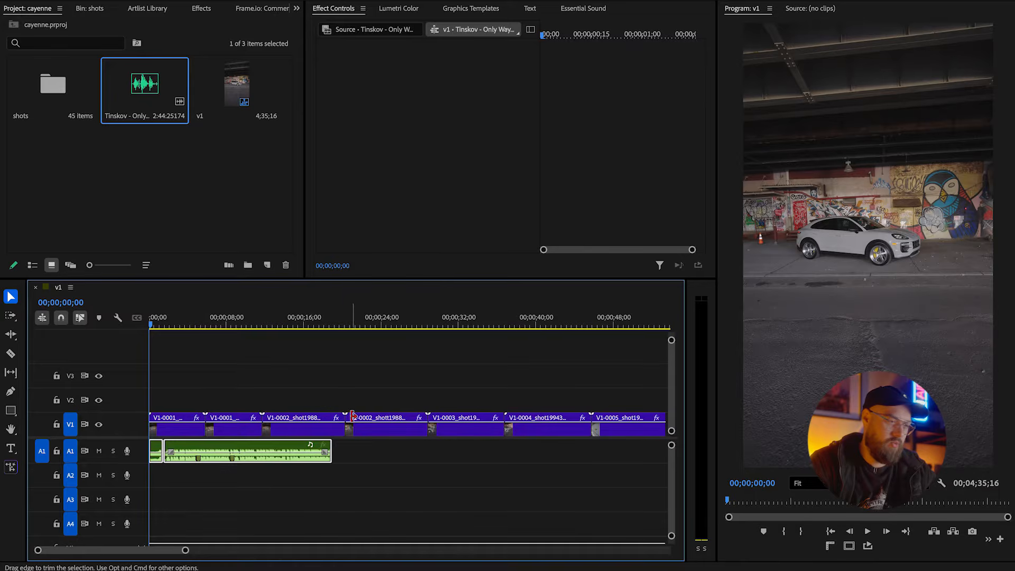
{"action": "scroll", "coordinate": [403, 417], "scroll_direction": "down", "scroll_amount": 10}
{"action": "scroll", "coordinate": [403, 417], "scroll_direction": "down", "scroll_amount": 2}
{"action": "left_click_drag", "start_coordinate": [594, 396], "coordinate": [153, 424]}
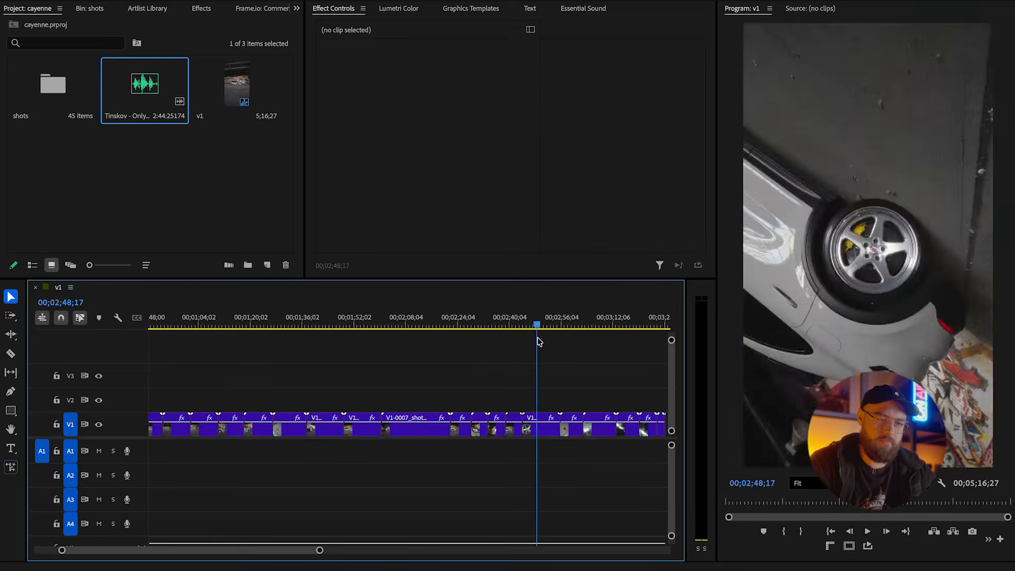
Show the time remapping speed keyframes on clip V1-0012_shot2030366.mov.
{"action": "right_click", "coordinate": [260, 415]}
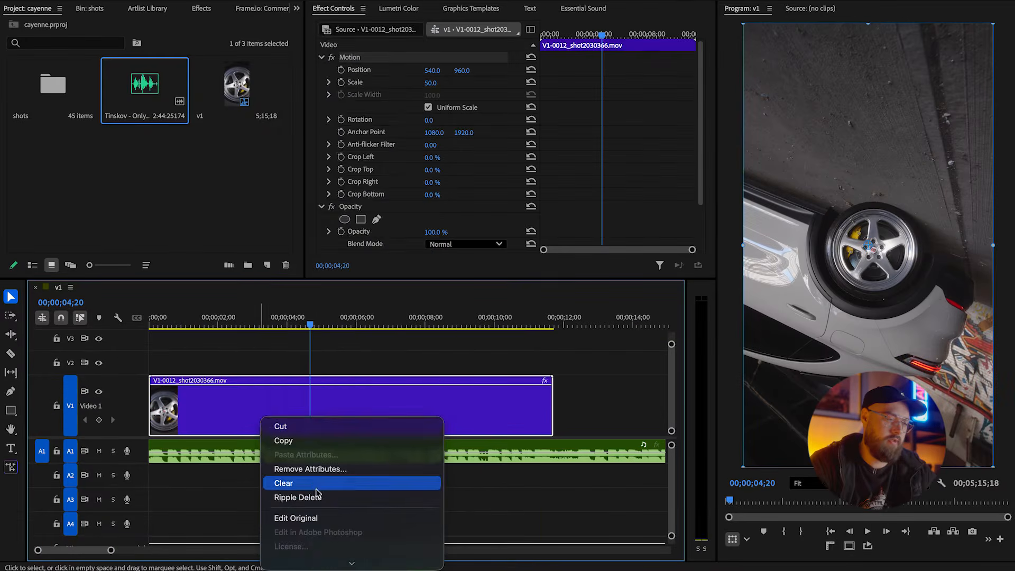
{"action": "scroll", "coordinate": [319, 507], "scroll_direction": "down", "scroll_amount": 10}
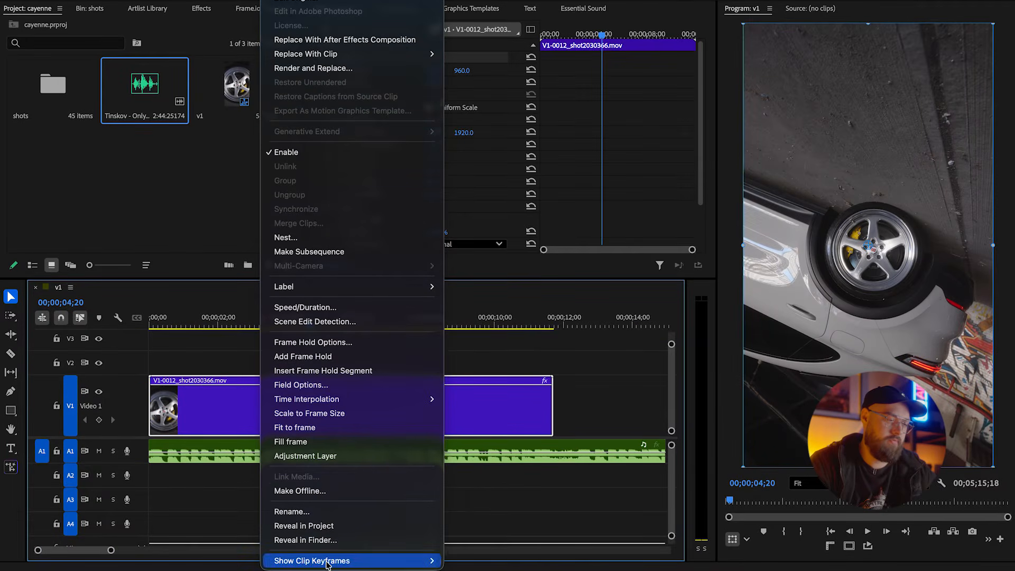
{"action": "mouse_move", "coordinate": [328, 562]}
{"action": "mouse_move", "coordinate": [520, 545]}
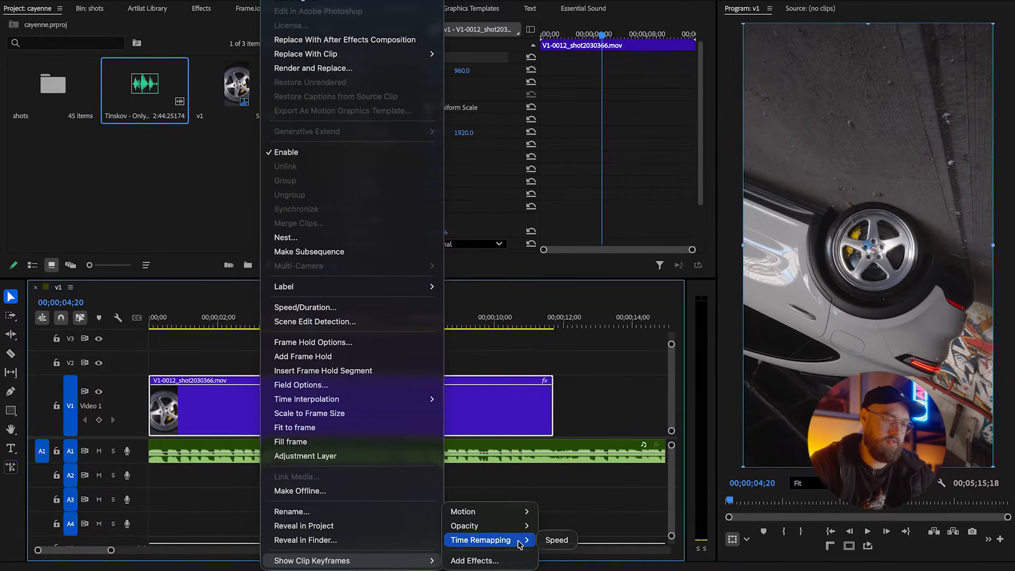
{"action": "left_click", "coordinate": [551, 540]}
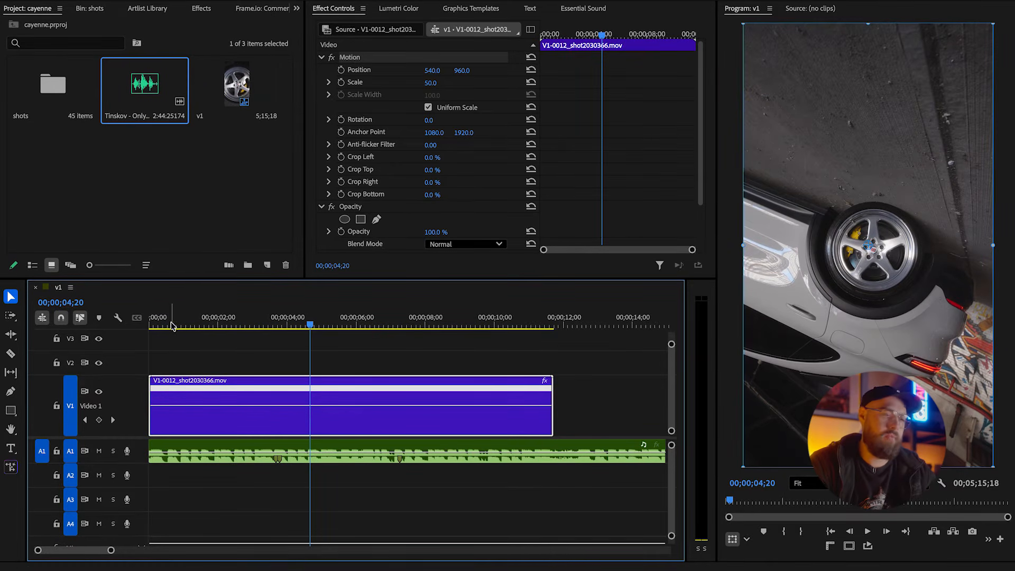
Play the sequence from the start and add markers to the music clip on each beat.
{"action": "left_click_drag", "start_coordinate": [168, 324], "coordinate": [150, 324]}
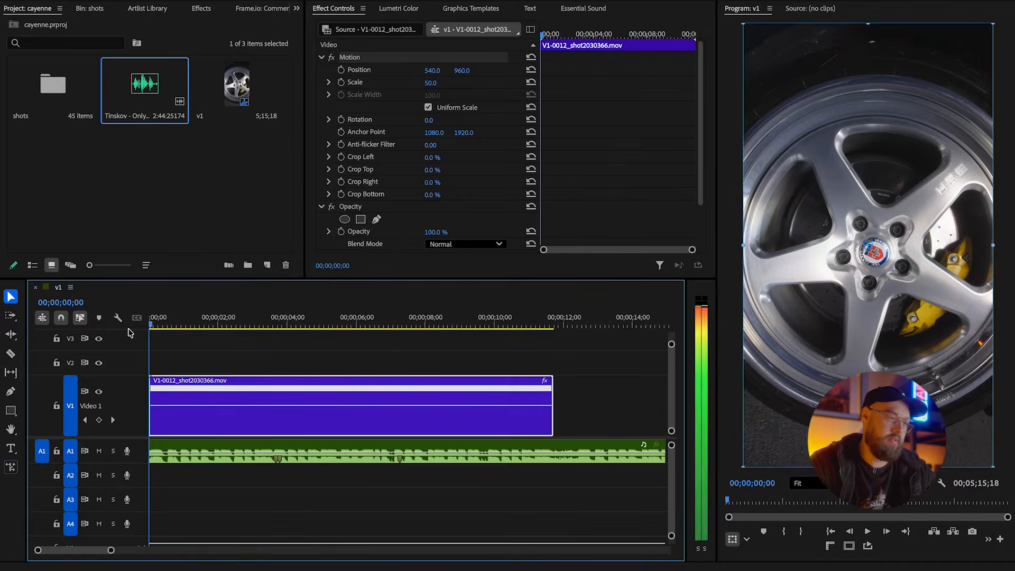
{"action": "left_click", "coordinate": [185, 445]}
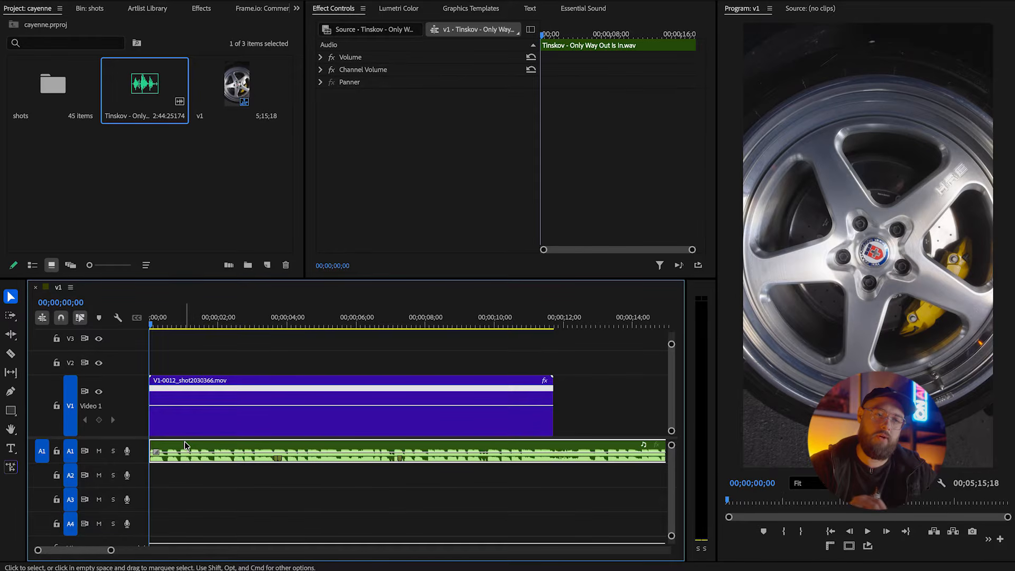
{"action": "key", "text": "space"}
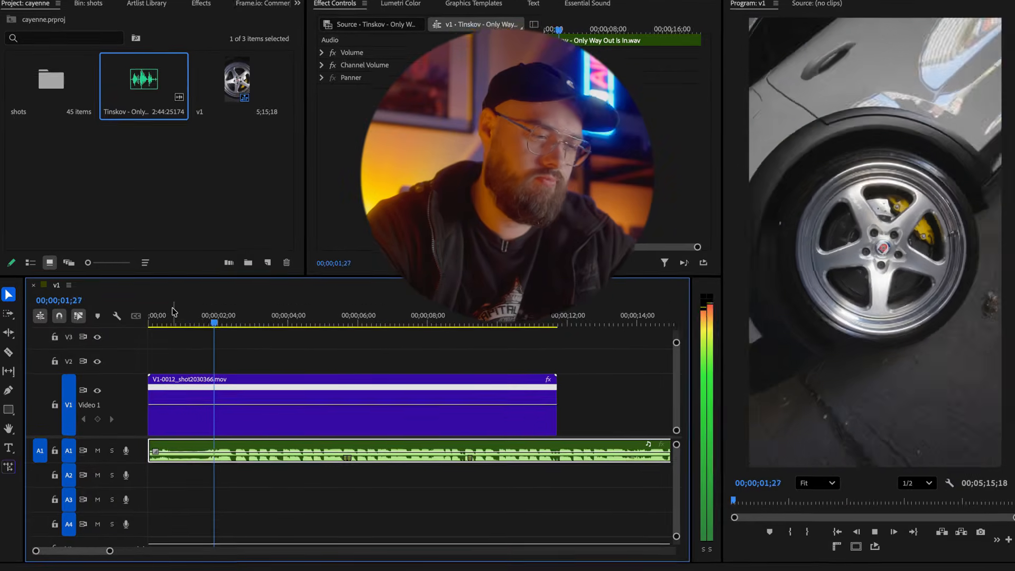
{"action": "key", "text": "m"}
{"action": "key", "text": "m"}
{"action": "key", "text": "m"}
{"action": "key", "text": "m"}
{"action": "key", "text": "m"}
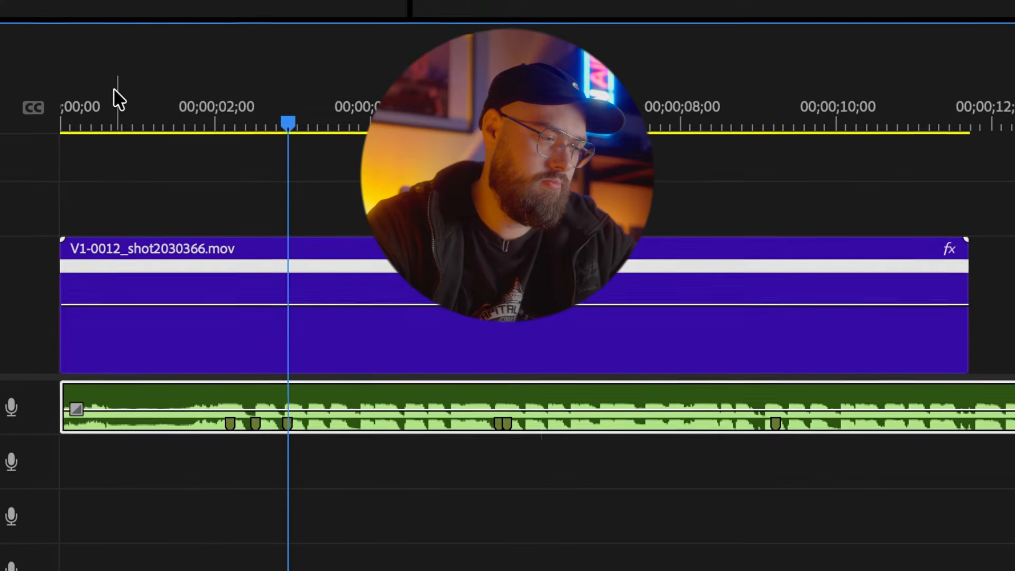
{"action": "key", "text": "m"}
{"action": "key", "text": "m"}
{"action": "key", "text": "m"}
{"action": "key", "text": "m"}
{"action": "key", "text": "m"}
{"action": "key", "text": "m"}
{"action": "key", "text": "m"}
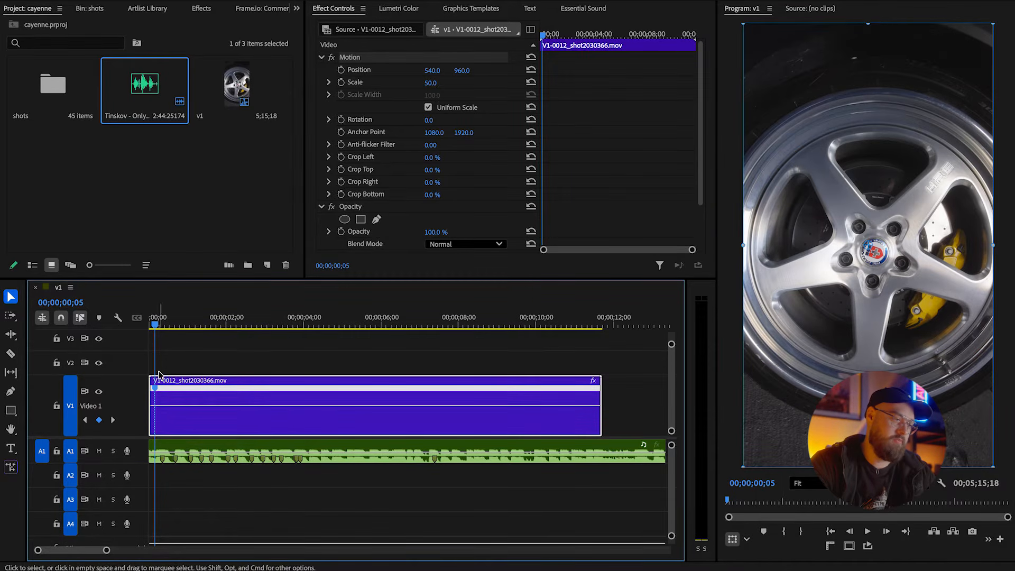
Set a speed keyframe at 00;00;03;18 on clip V1-0012_shot2030366.mov and shape a speed-up that ramps in and out near the clip's start.
{"action": "key", "text": "space"}
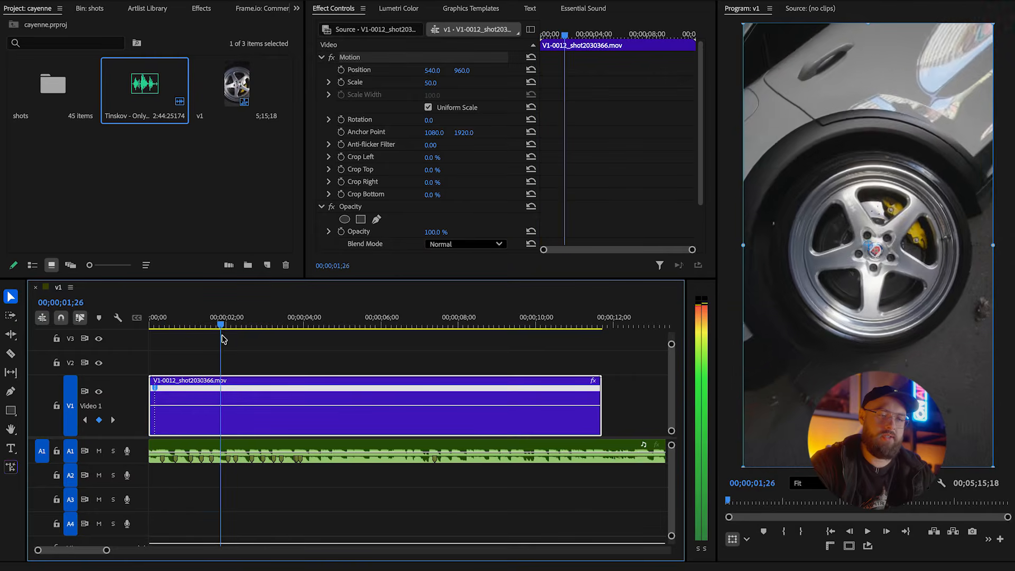
{"action": "key", "text": "space"}
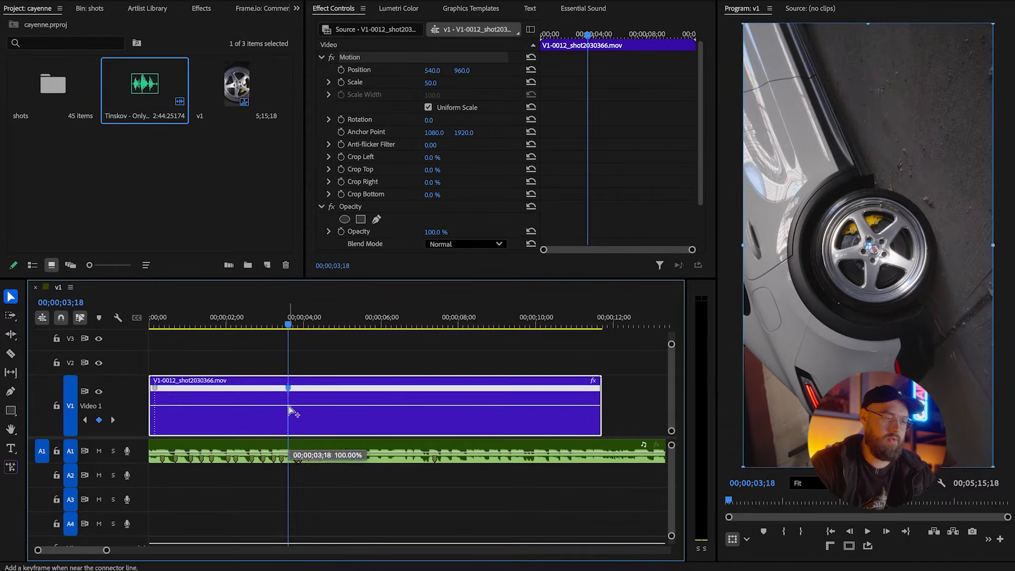
{"action": "left_click_drag", "start_coordinate": [289, 388], "coordinate": [217, 403]}
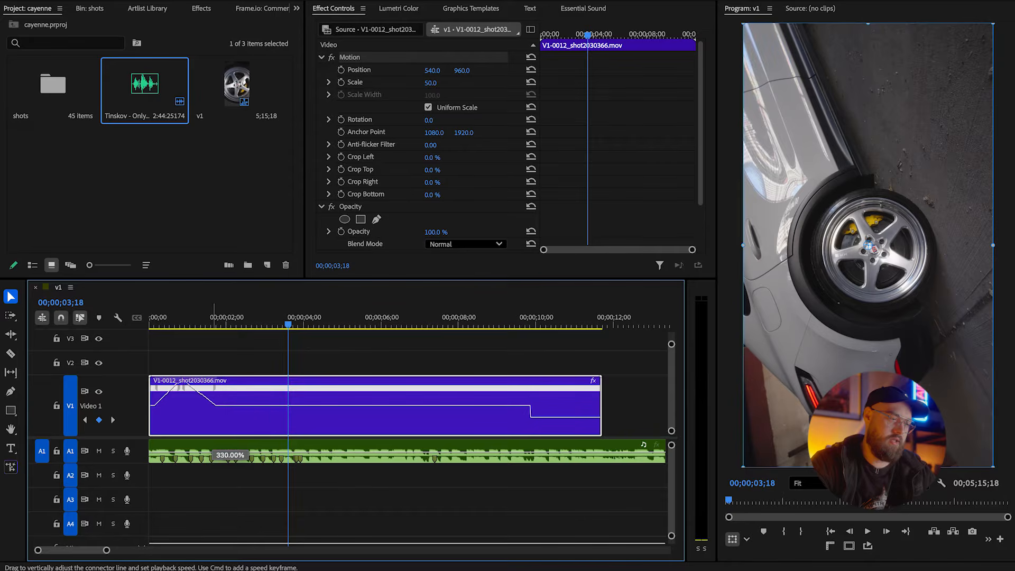
{"action": "left_click_drag", "start_coordinate": [214, 139], "coordinate": [214, 128]}
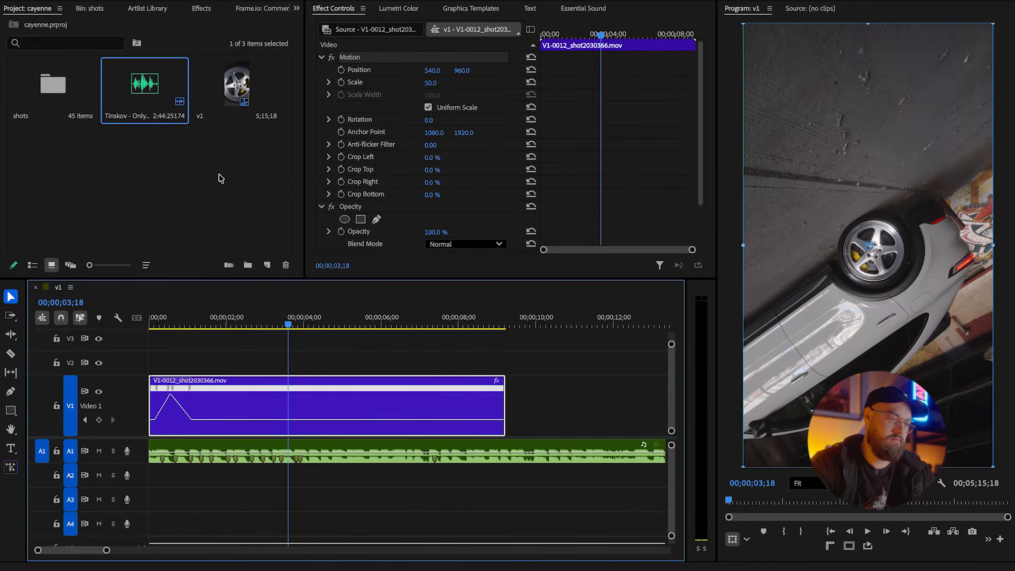
Play the first speed ramp against the music's beat markers and raise the speed at its peak.
{"action": "scroll", "coordinate": [170, 421], "scroll_direction": "up", "scroll_amount": 5}
{"action": "scroll", "coordinate": [216, 438], "scroll_direction": "left", "scroll_amount": 2}
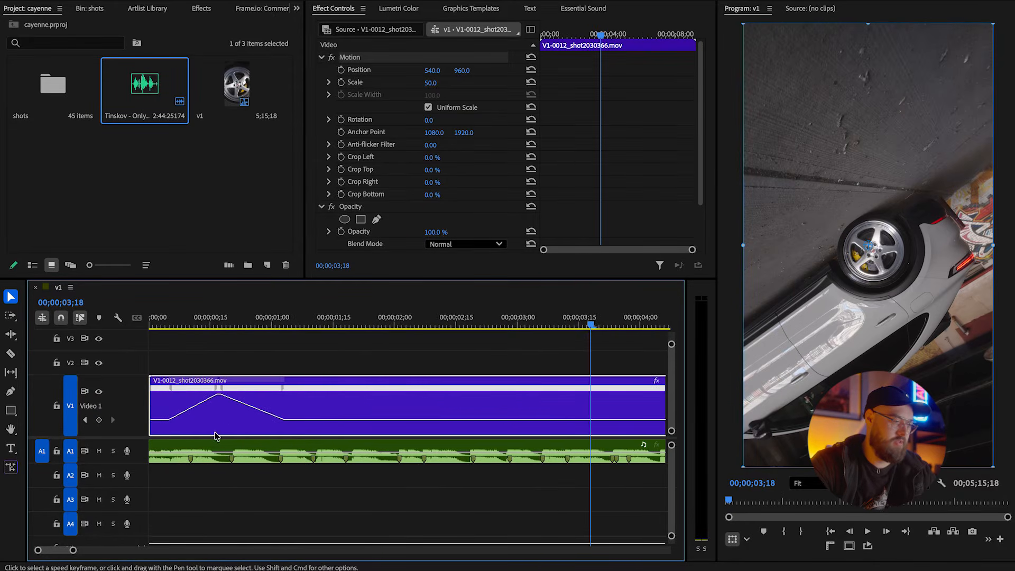
{"action": "scroll", "coordinate": [216, 394], "scroll_direction": "up", "scroll_amount": 2}
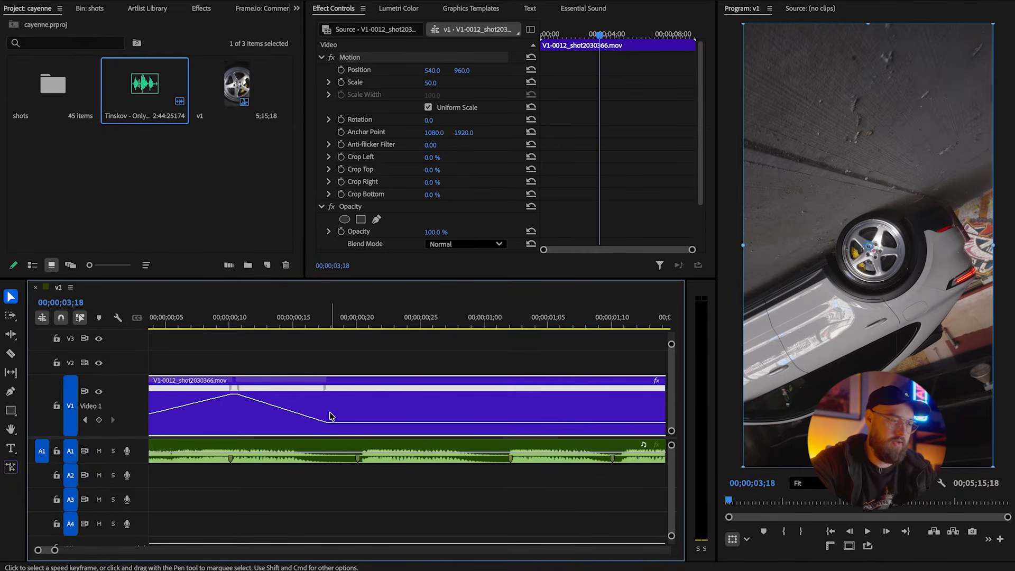
{"action": "scroll", "coordinate": [185, 418], "scroll_direction": "left", "scroll_amount": 2}
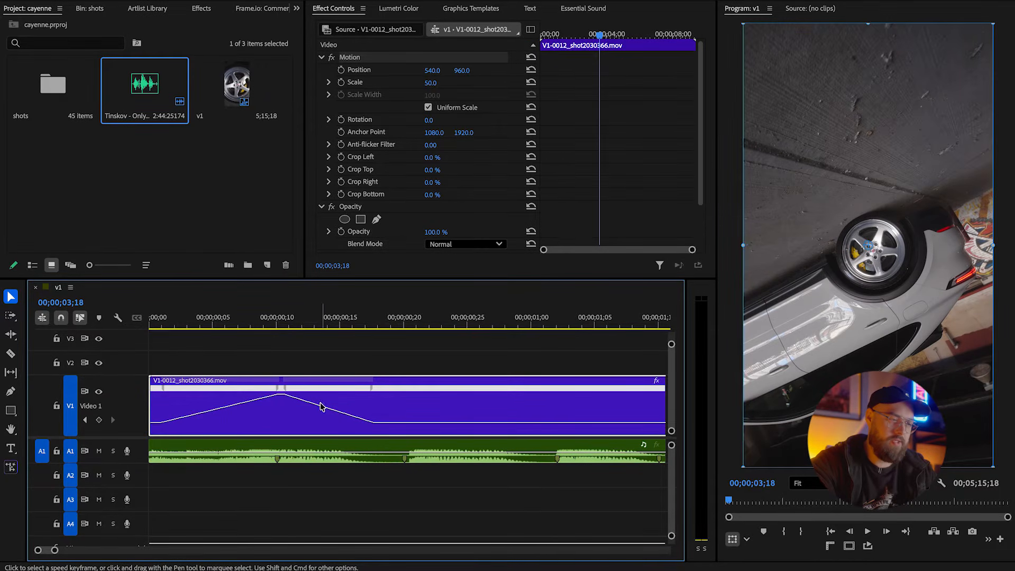
{"action": "left_click_drag", "start_coordinate": [159, 323], "coordinate": [124, 329]}
{"action": "key", "text": "space"}
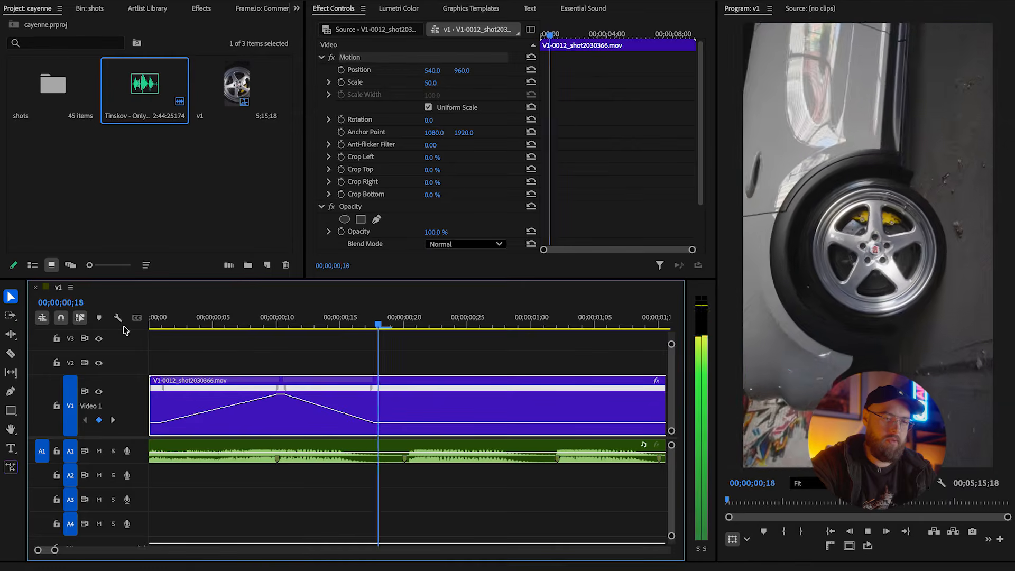
{"action": "key", "text": "space"}
{"action": "left_click_drag", "start_coordinate": [283, 395], "coordinate": [284, 385]}
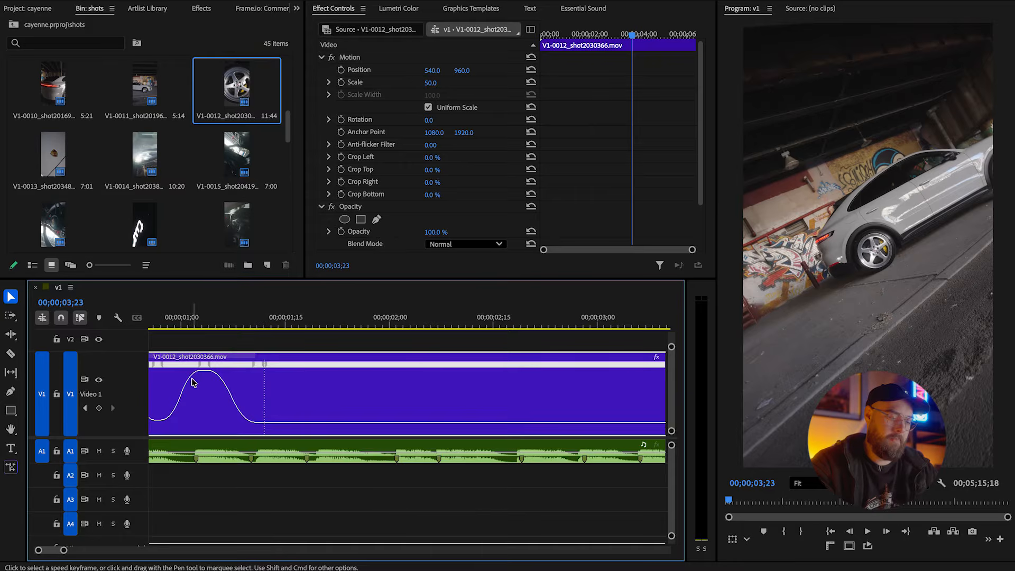
Stretch the last speed keyframe of V1-0012_shot2030366.mov out to about 00;00;03;23 and raise the speed after it to about 3100%.
{"action": "scroll", "coordinate": [195, 379], "scroll_direction": "up", "scroll_amount": 1}
{"action": "scroll", "coordinate": [201, 385], "scroll_direction": "left", "scroll_amount": 3}
{"action": "scroll", "coordinate": [200, 383], "scroll_direction": "left", "scroll_amount": 2}
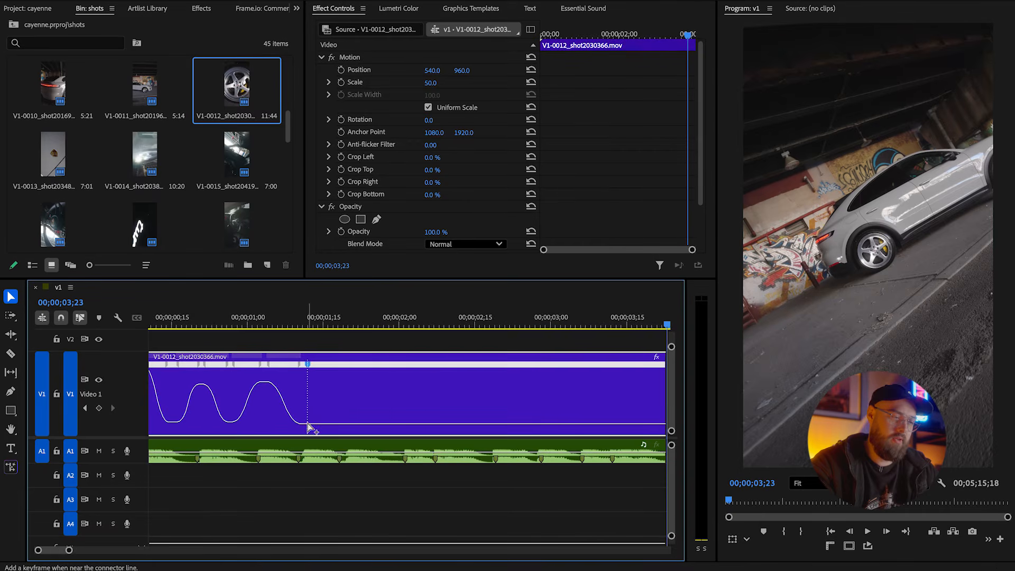
{"action": "key", "text": "minus"}
{"action": "left_click_drag", "start_coordinate": [288, 365], "coordinate": [526, 369]}
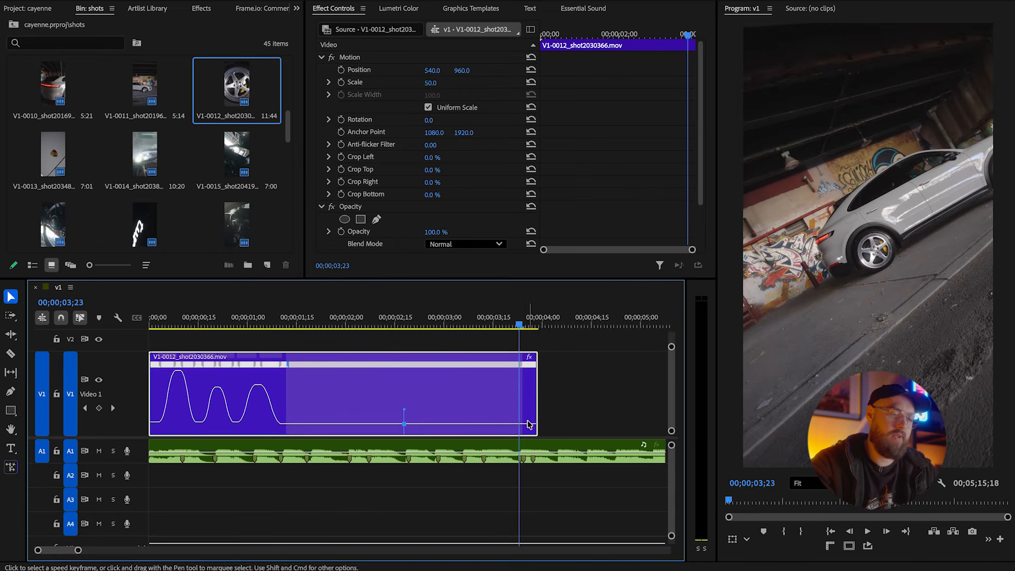
{"action": "left_click_drag", "start_coordinate": [528, 424], "coordinate": [529, 444]}
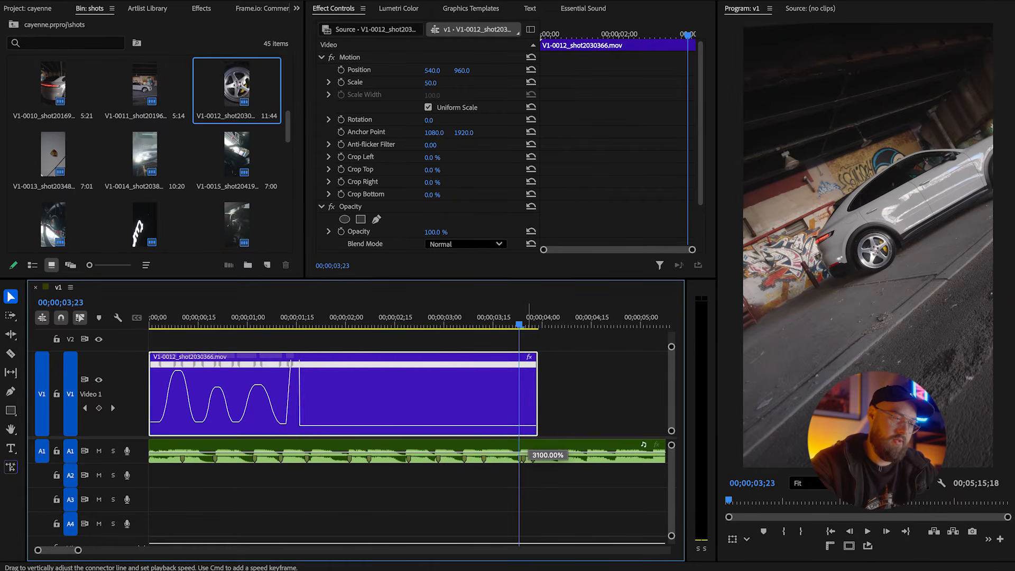
{"action": "left_click_drag", "start_coordinate": [529, 444], "coordinate": [529, 443]}
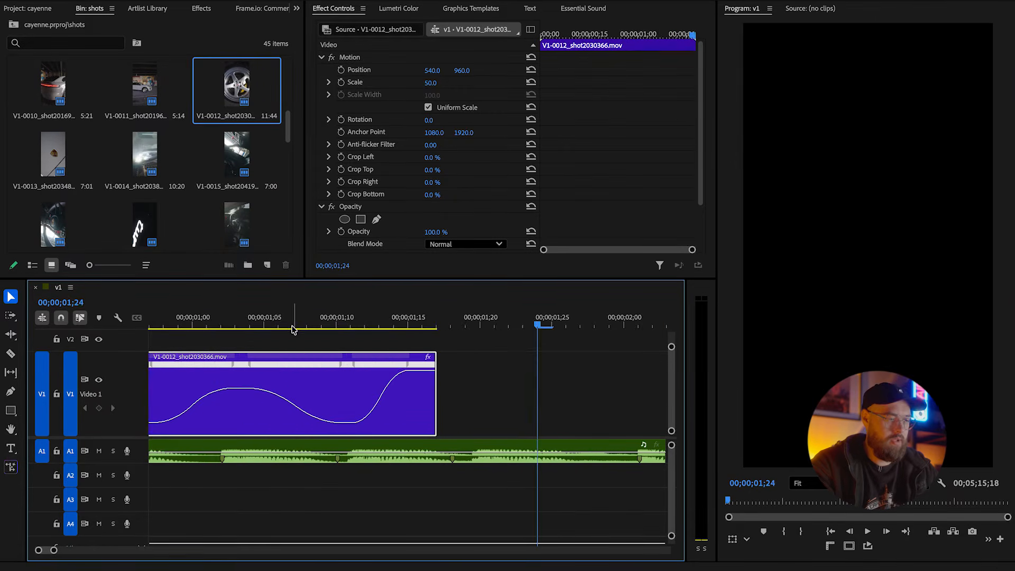
Play the end of clip V1-0012_shot2030366.mov and cut it within the final fast section at about 00;00;01;16.
{"action": "left_click", "coordinate": [289, 325]}
{"action": "key", "text": "space"}
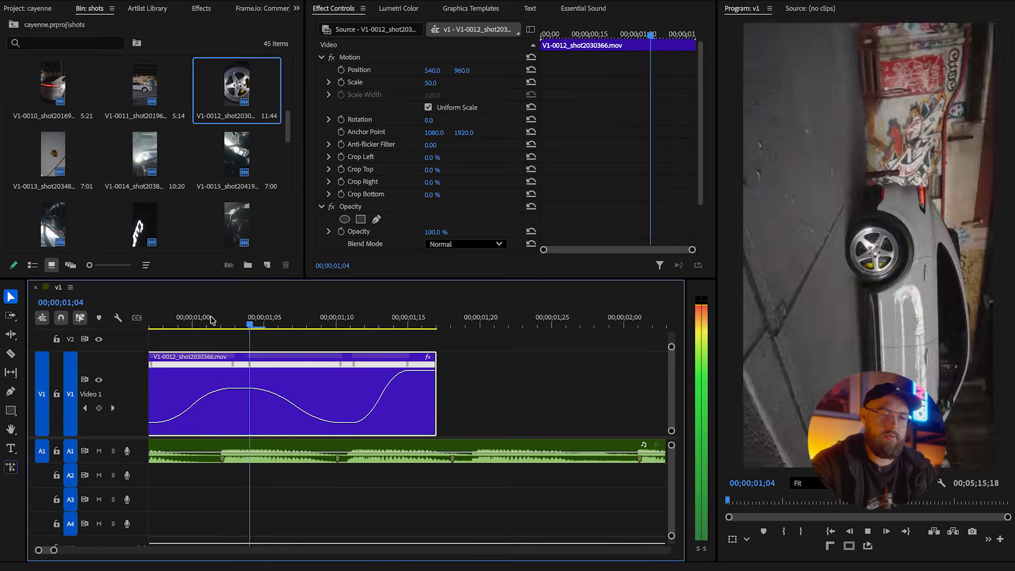
{"action": "key", "text": "c"}
{"action": "left_click", "coordinate": [419, 384]}
{"action": "key", "text": "v"}
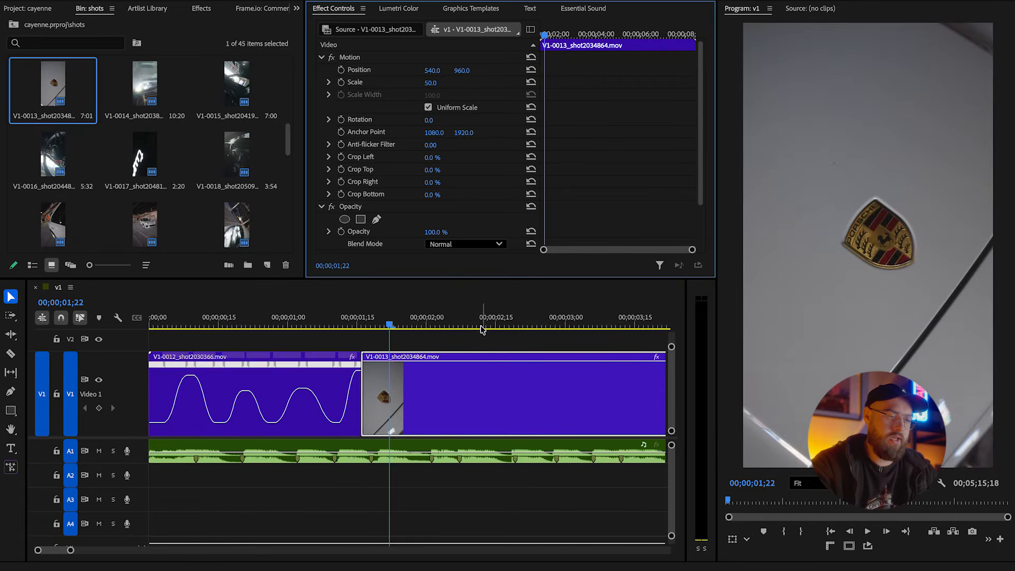
Scrub through clip V1-0013_shot2034864.mov and show its time remapping speed keyframes.
{"action": "key", "text": "minus"}
{"action": "key", "text": "minus"}
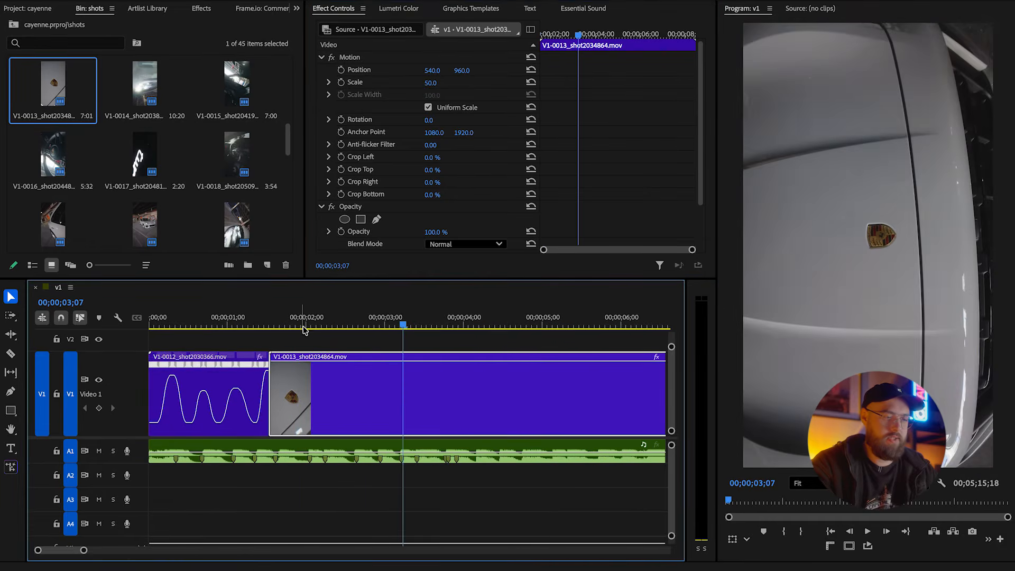
{"action": "left_click_drag", "start_coordinate": [293, 327], "coordinate": [622, 330]}
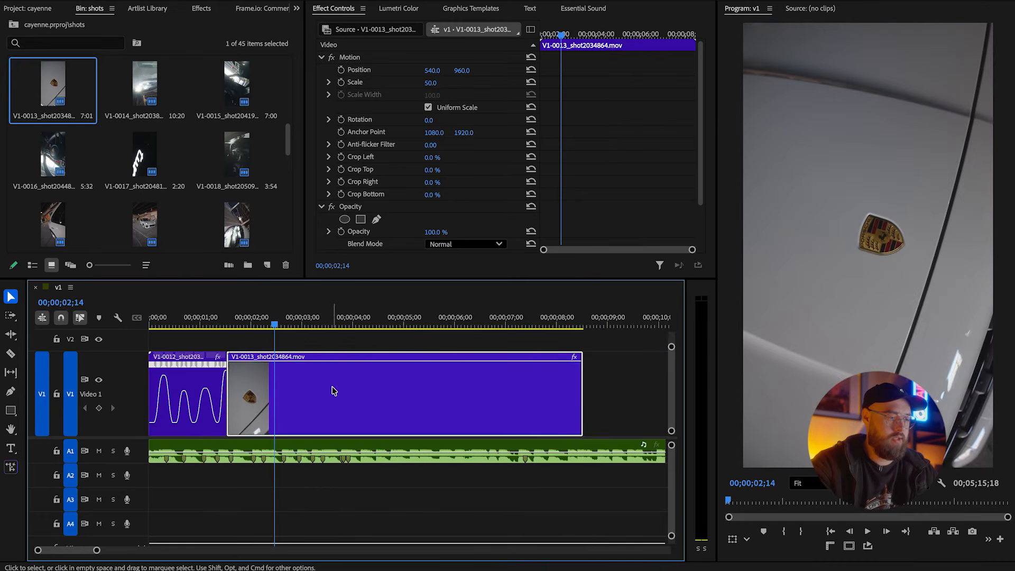
{"action": "right_click", "coordinate": [336, 392]}
{"action": "scroll", "coordinate": [365, 444], "scroll_direction": "down", "scroll_amount": 10}
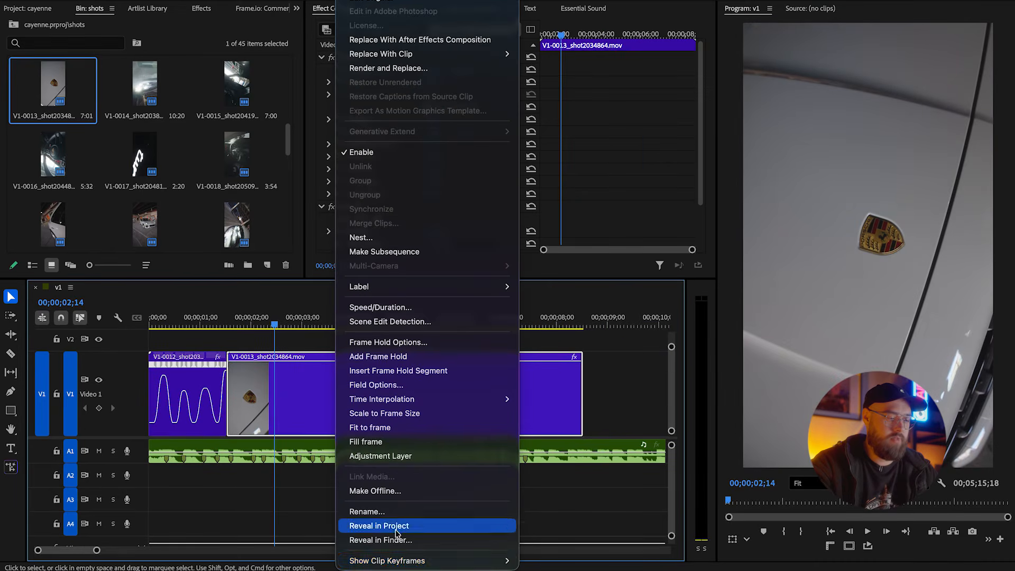
{"action": "mouse_move", "coordinate": [458, 561]}
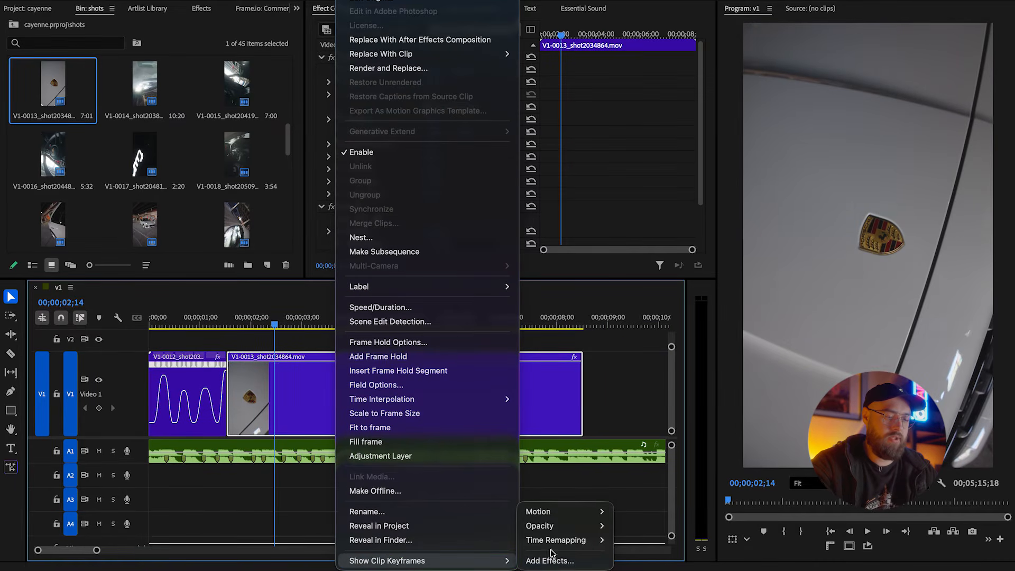
{"action": "left_click", "coordinate": [641, 540]}
Add a speed keyframe at 00;00;04;02 on clip V1-0013_shot2034864.mov and make the clip start fast, ramping down to a slower speed.
{"action": "left_click_drag", "start_coordinate": [249, 323], "coordinate": [408, 365]}
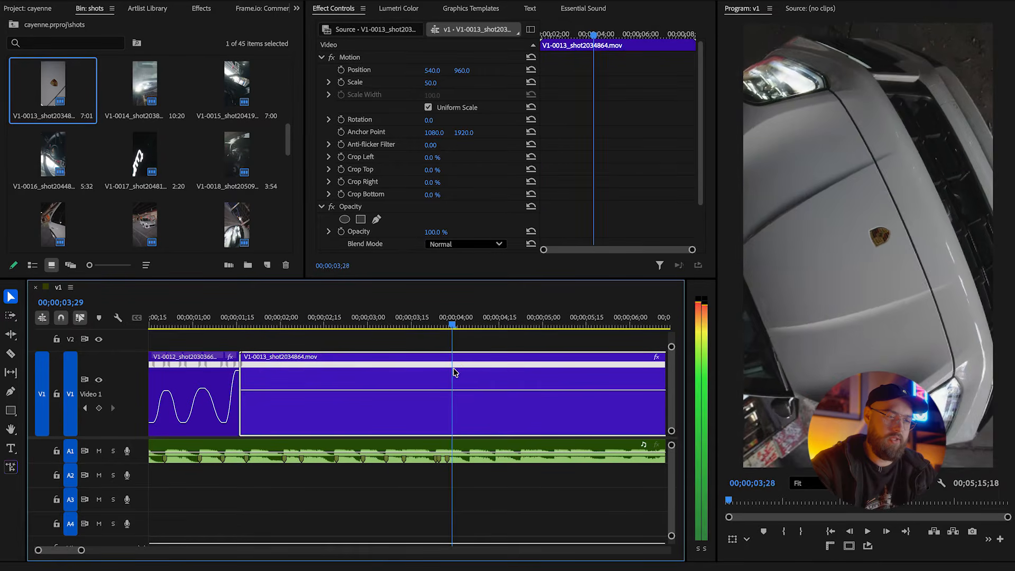
{"action": "key", "text": "space"}
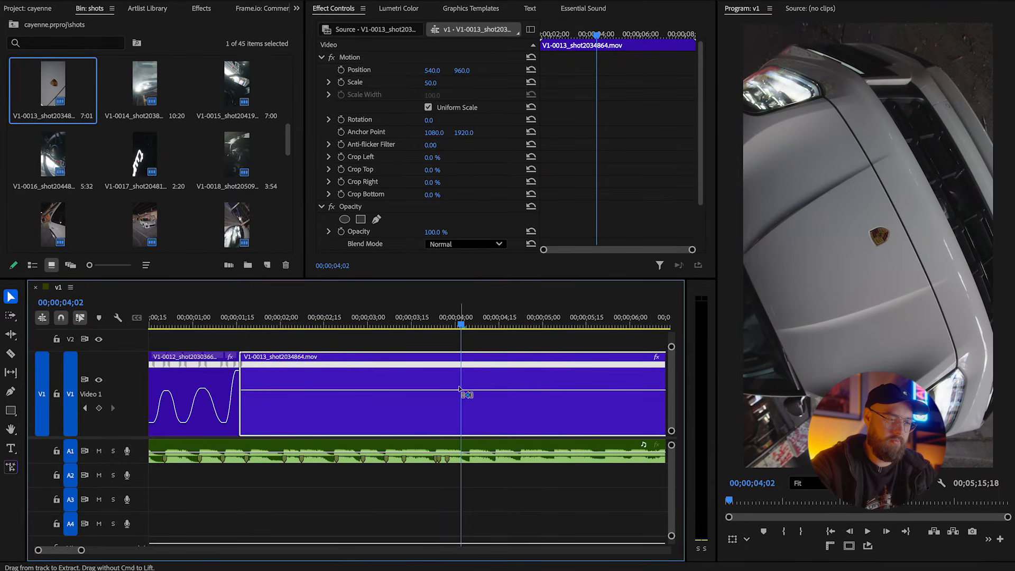
{"action": "left_click", "coordinate": [463, 393], "text": "super"}
{"action": "left_click_drag", "start_coordinate": [458, 364], "coordinate": [249, 385]}
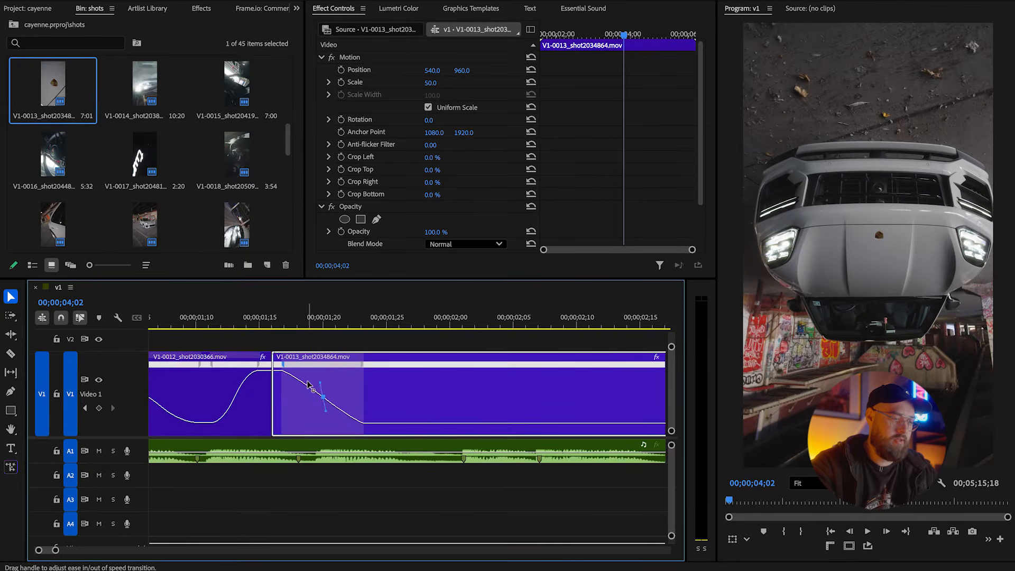
Ease the opening speed ramp of V1-0013_shot2034864.mov into a smooth curve that continues the previous clip's fast ending.
{"action": "scroll", "coordinate": [310, 410], "scroll_direction": "down", "scroll_amount": 2}
{"action": "mouse_move", "coordinate": [268, 323]}
{"action": "left_mouse_down"}
{"action": "mouse_move", "coordinate": [256, 323]}
{"action": "mouse_move", "coordinate": [267, 323]}
{"action": "left_mouse_up"}
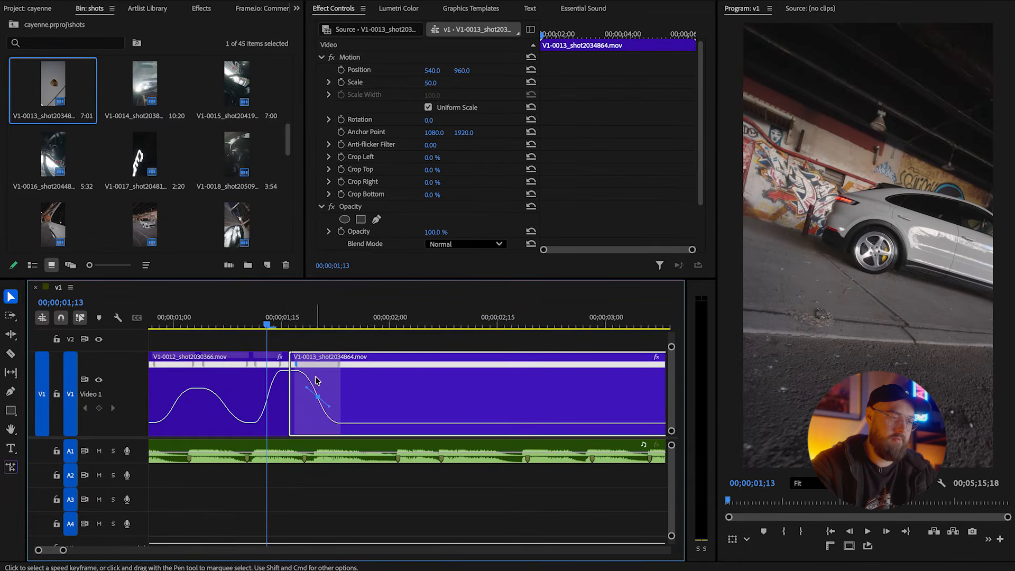
{"action": "scroll", "coordinate": [320, 387], "scroll_direction": "left", "scroll_amount": 2}
{"action": "left_click", "coordinate": [367, 375]}
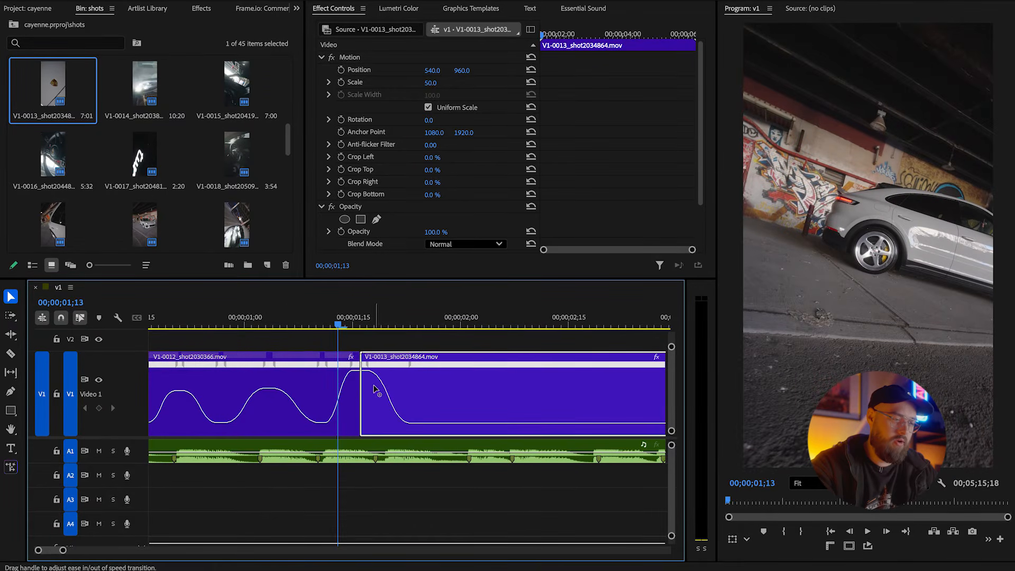
{"action": "scroll", "coordinate": [376, 390], "scroll_direction": "down", "scroll_amount": 1}
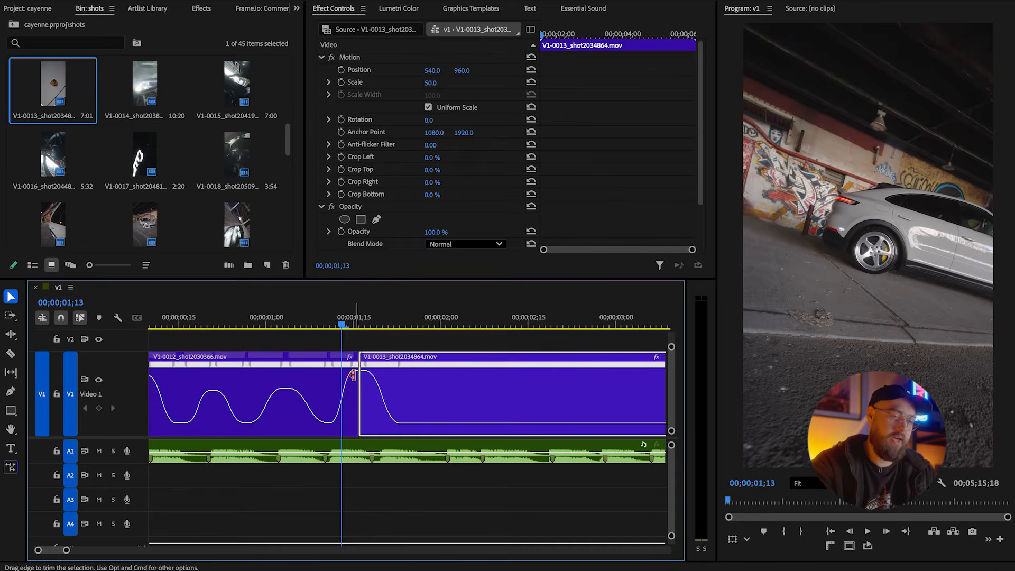
{"action": "scroll", "coordinate": [353, 375], "scroll_direction": "down", "scroll_amount": 1}
Play the cut from V1-0012 into V1-0013 several times to check the matched speed ramps against the music.
{"action": "left_click", "coordinate": [302, 321]}
{"action": "key", "text": "space"}
{"action": "key", "text": "space"}
{"action": "left_click", "coordinate": [224, 319]}
{"action": "key", "text": "space"}
{"action": "left_click", "coordinate": [216, 320]}
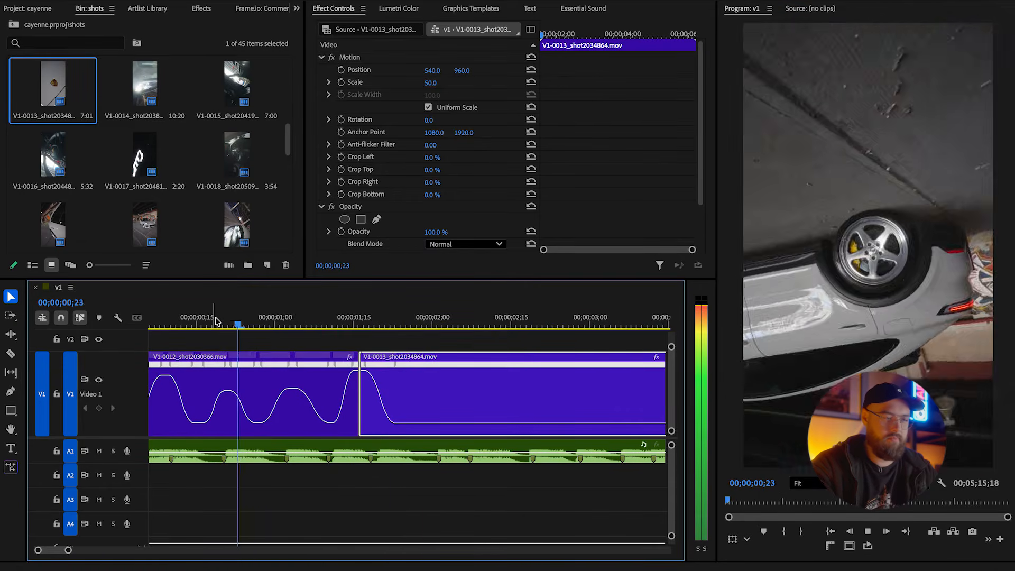
{"action": "key", "text": "space"}
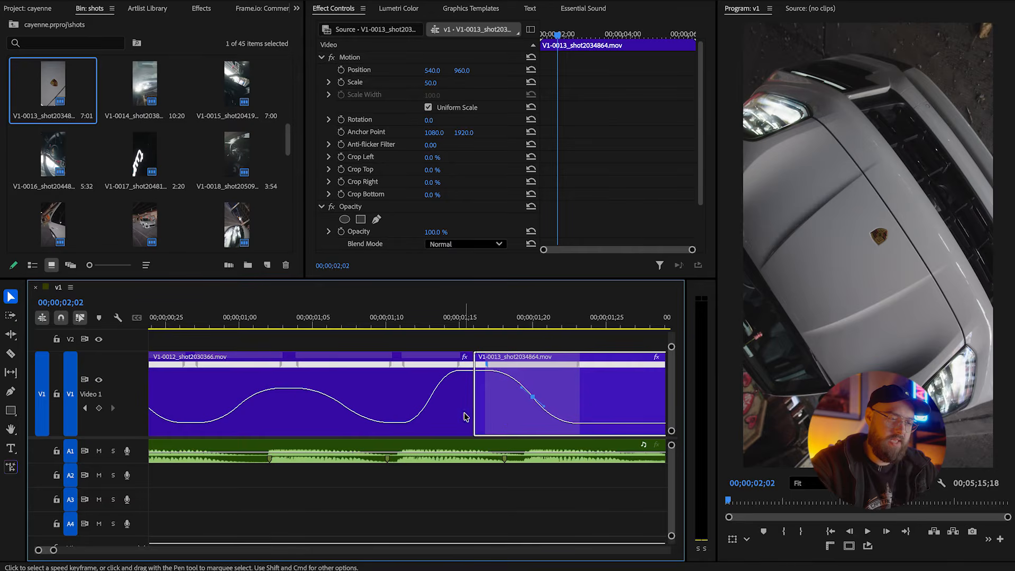
{"action": "left_click", "coordinate": [278, 325]}
{"action": "key", "text": "space"}
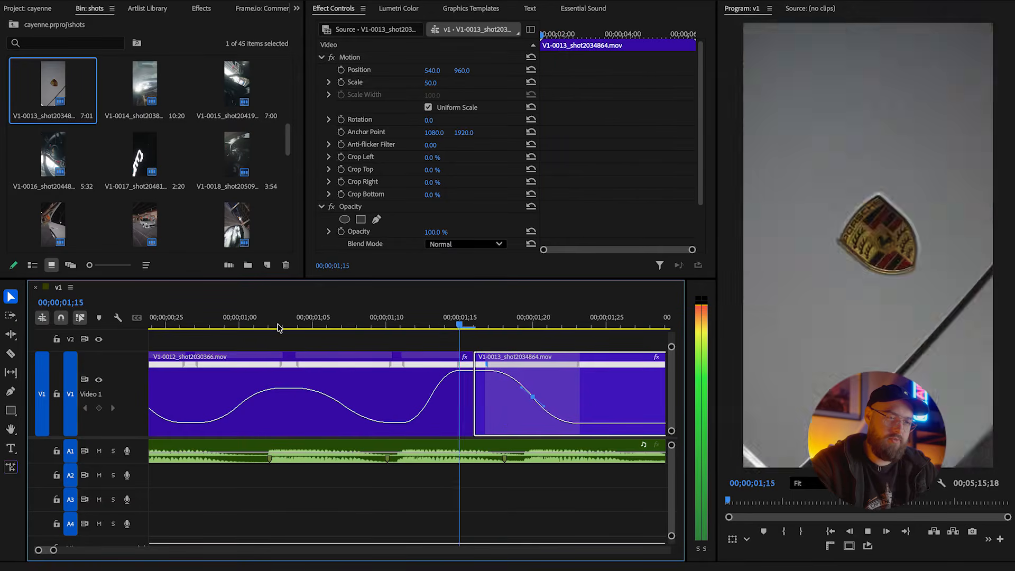
{"action": "key", "text": "space"}
Fine-tune the speed keyframes around the cut between the two clips and play the adjusted transition from 00;00;01;03.
{"action": "left_click_drag", "start_coordinate": [623, 385], "coordinate": [668, 386]}
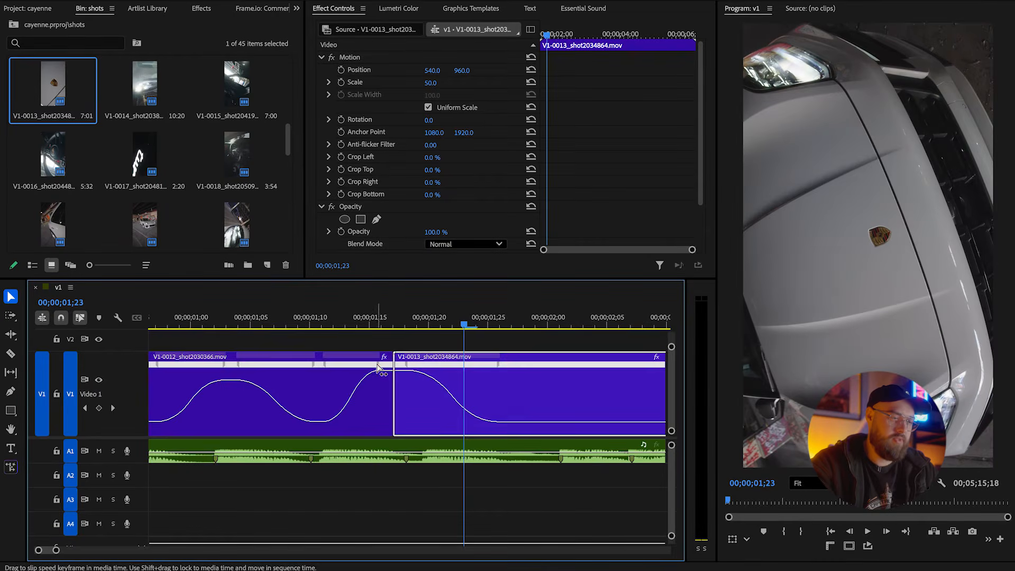
{"action": "left_click_drag", "start_coordinate": [393, 365], "coordinate": [323, 365]}
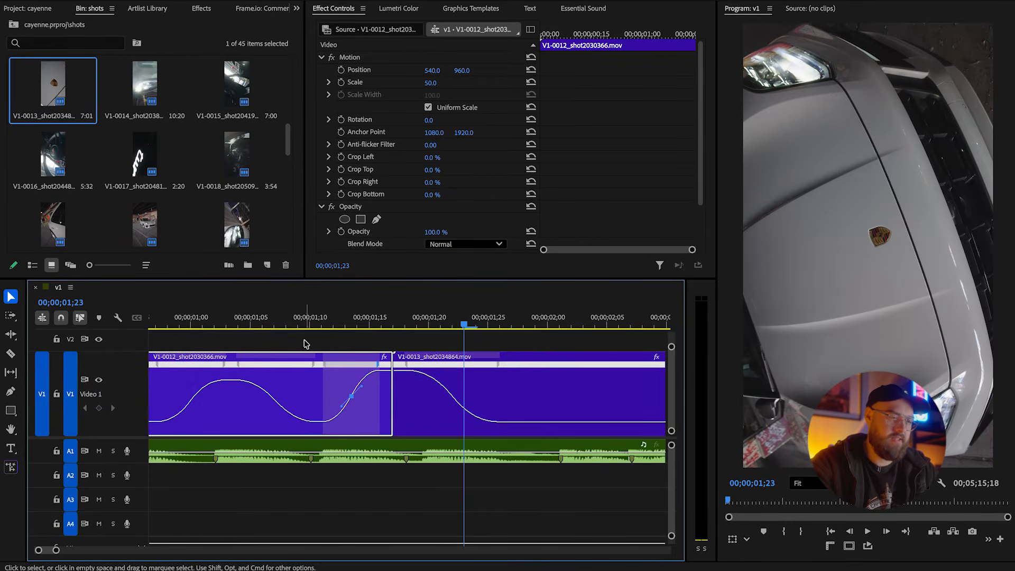
{"action": "left_click", "coordinate": [227, 324]}
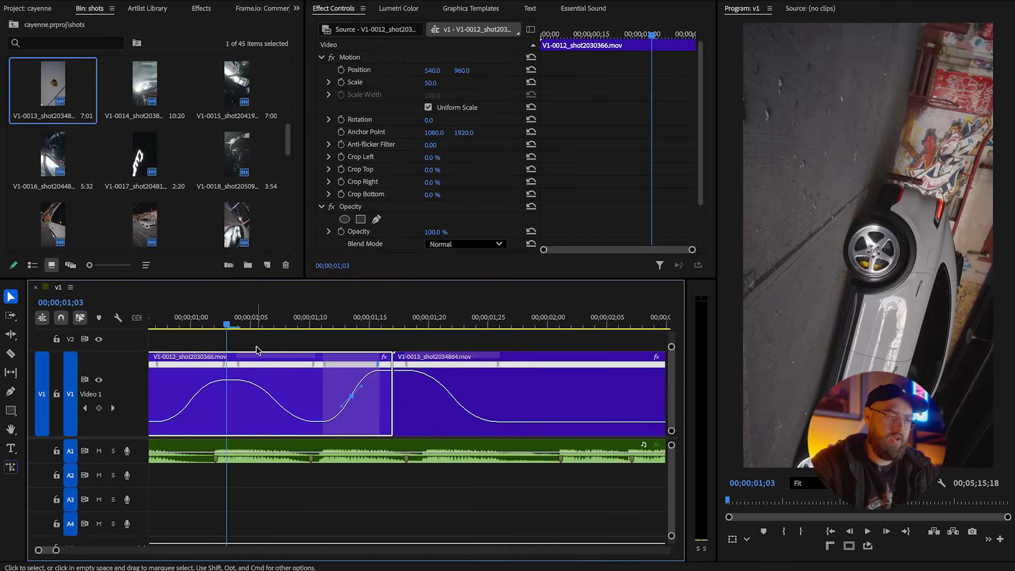
{"action": "key", "text": "space"}
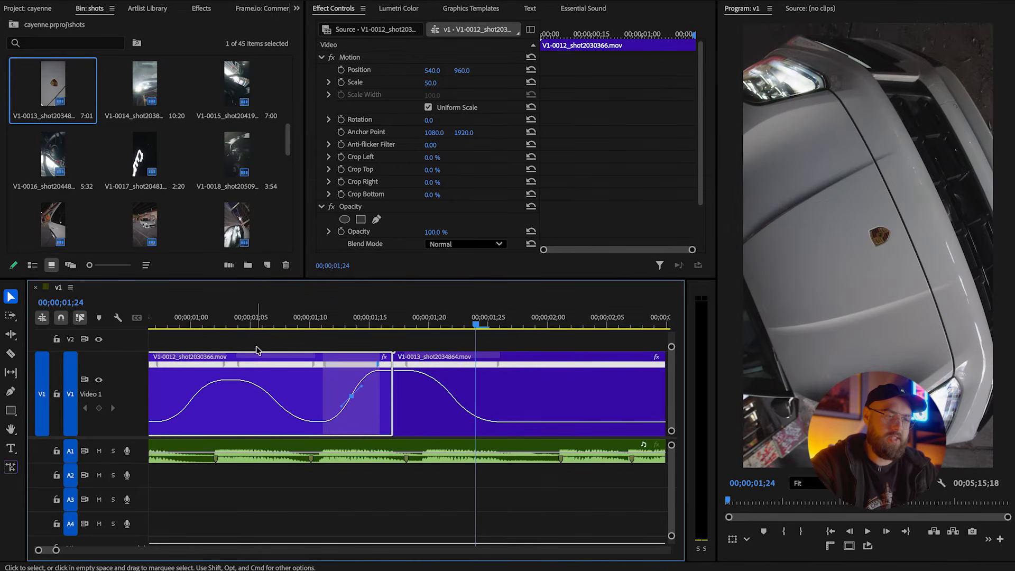
Replay the adjusted transition from different points before the cut to judge how its speed change lands on the beat.
{"action": "left_click", "coordinate": [231, 320]}
{"action": "key", "text": "space"}
{"action": "key", "text": "space"}
{"action": "left_click", "coordinate": [227, 324]}
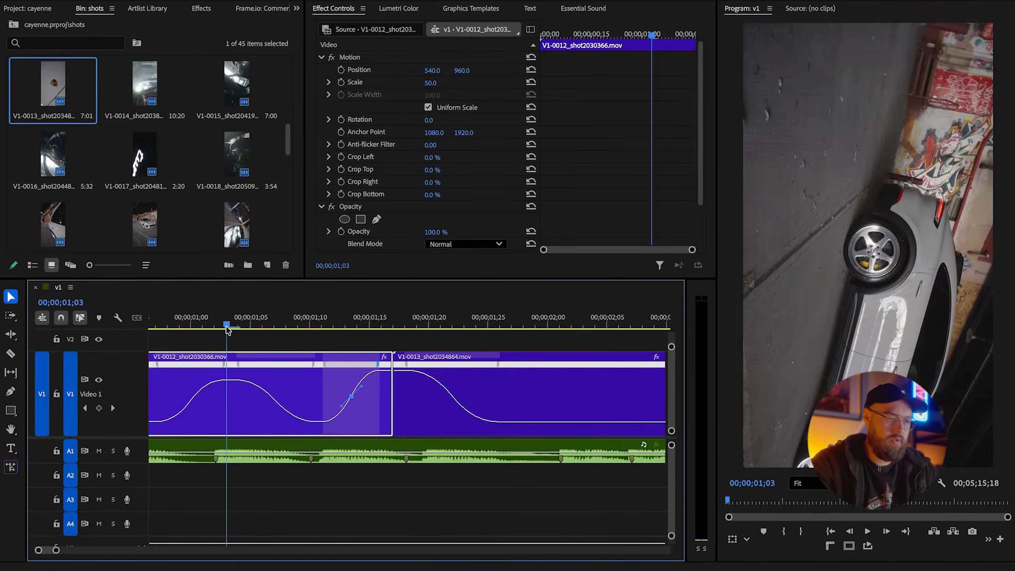
{"action": "key", "text": "space"}
{"action": "key", "text": "space"}
{"action": "left_click", "coordinate": [299, 321]}
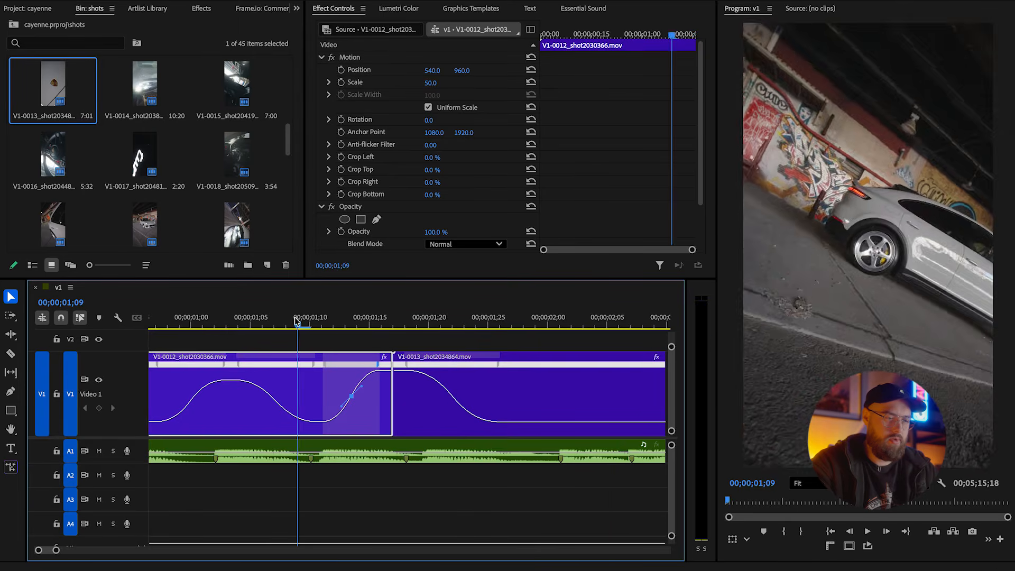
{"action": "key", "text": "space"}
{"action": "key", "text": "space"}
{"action": "scroll", "coordinate": [438, 387], "scroll_direction": "down", "scroll_amount": 1}
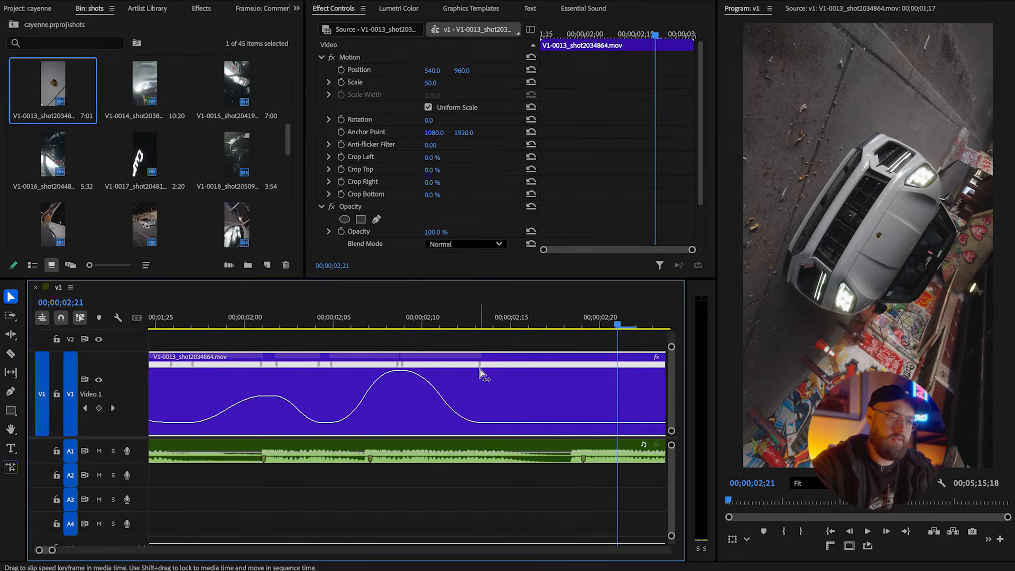
Shift the speed keyframe ending the last ramp of V1-0013_shot2034864.mov earlier so the clip slows down sooner.
{"action": "left_click_drag", "start_coordinate": [481, 374], "coordinate": [477, 370]}
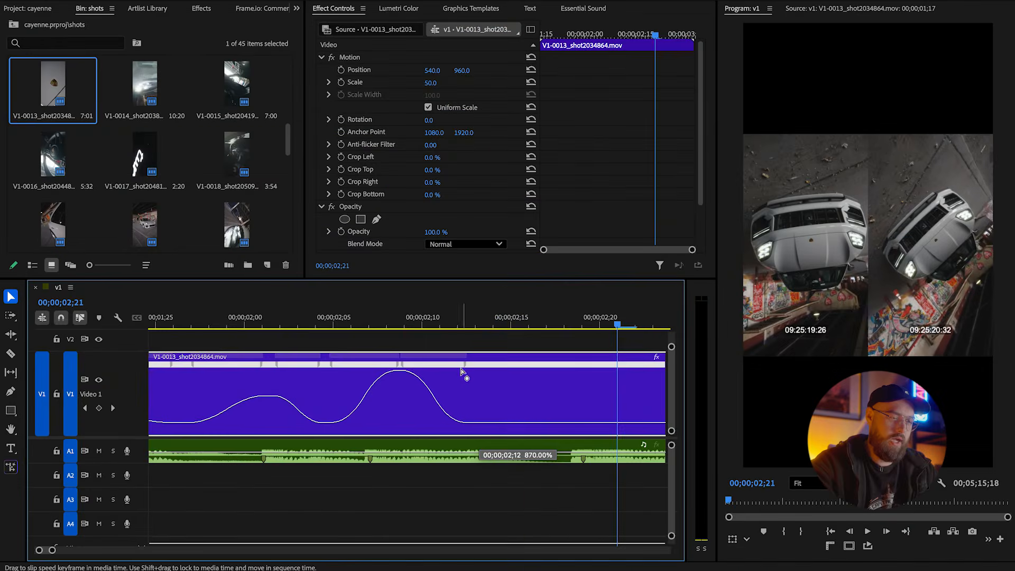
{"action": "left_click_drag", "start_coordinate": [465, 367], "coordinate": [455, 368]}
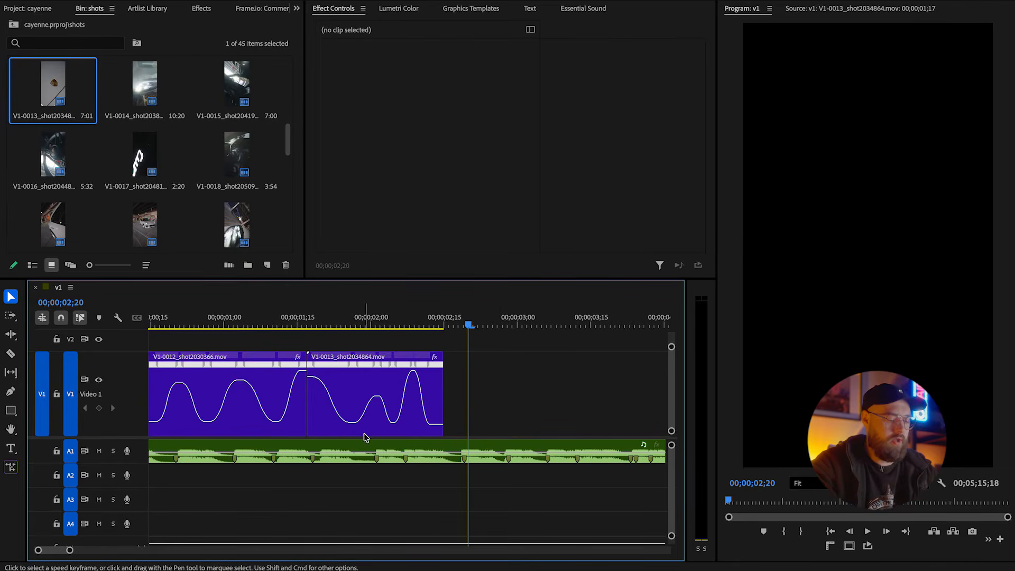
Duplicate V1-0013_shot2034864.mov after the original on V1 and clear the copy's speed ramps back to a flat, constant speed.
{"action": "left_click_drag", "start_coordinate": [349, 437], "coordinate": [510, 380]}
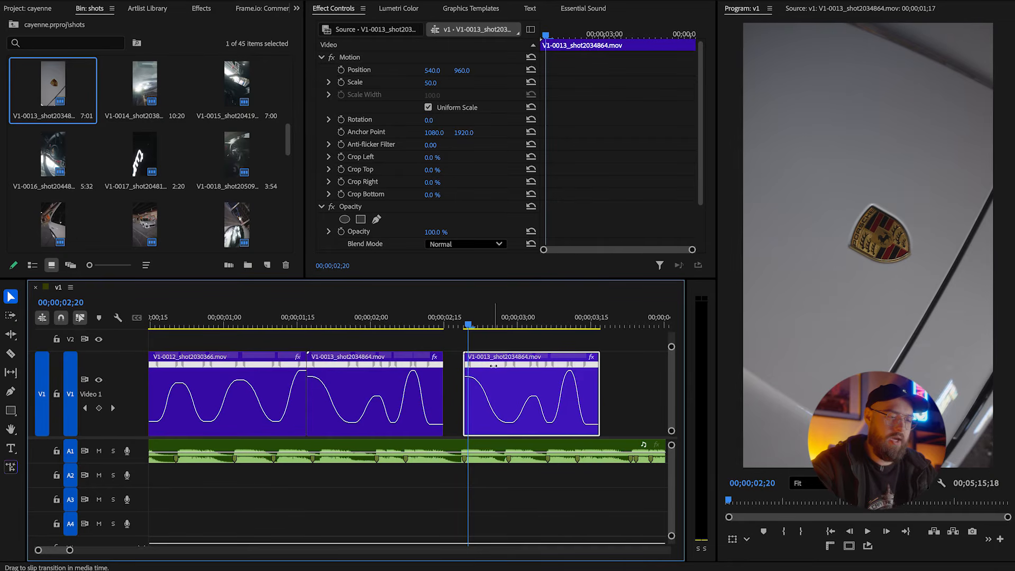
{"action": "left_click_drag", "start_coordinate": [503, 368], "coordinate": [503, 367]}
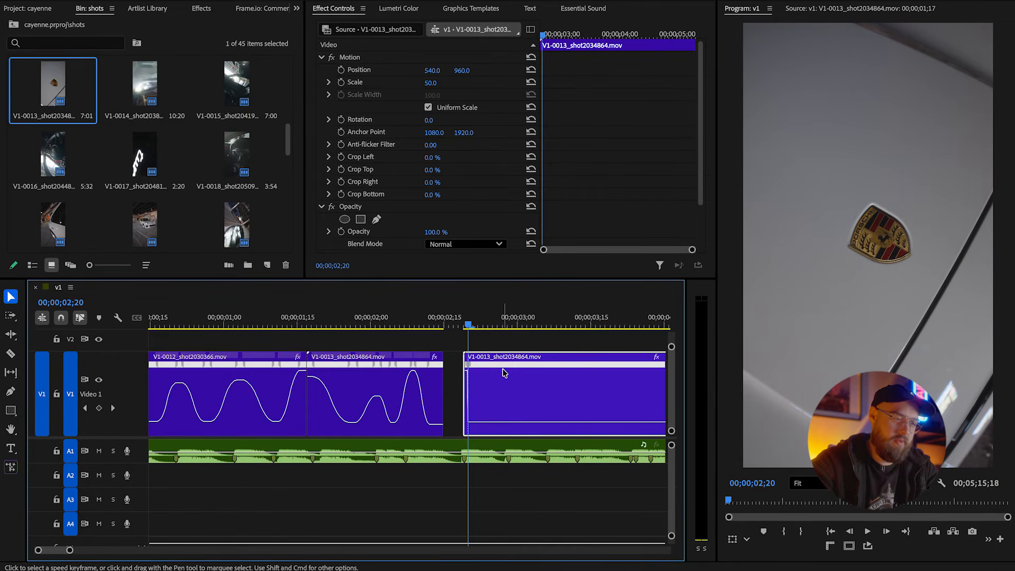
{"action": "key", "text": "super+z"}
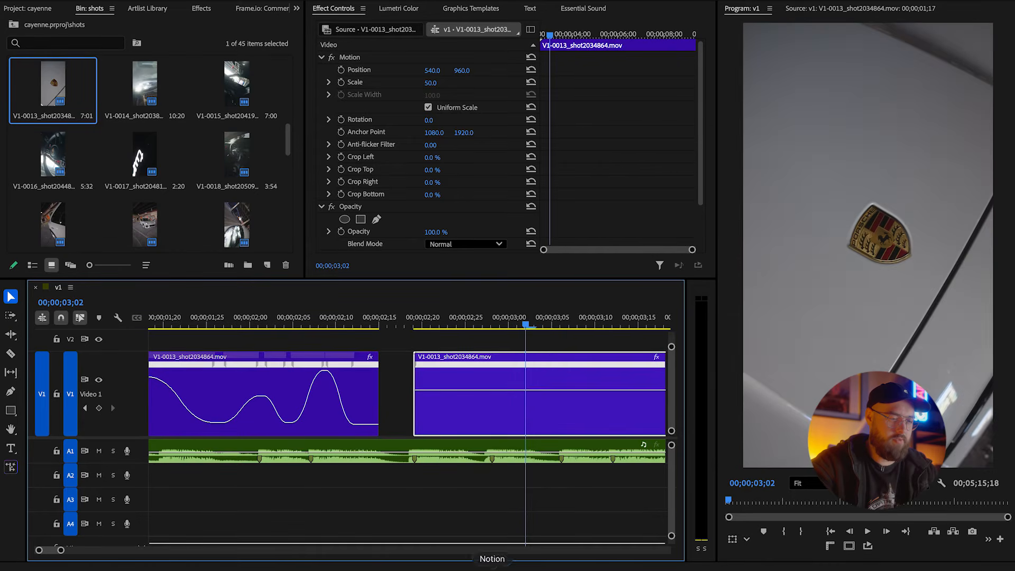
Reverse the copied V1-0013 clip at 100% speed and scrub through it to check the backward motion.
{"action": "key", "text": "super+r"}
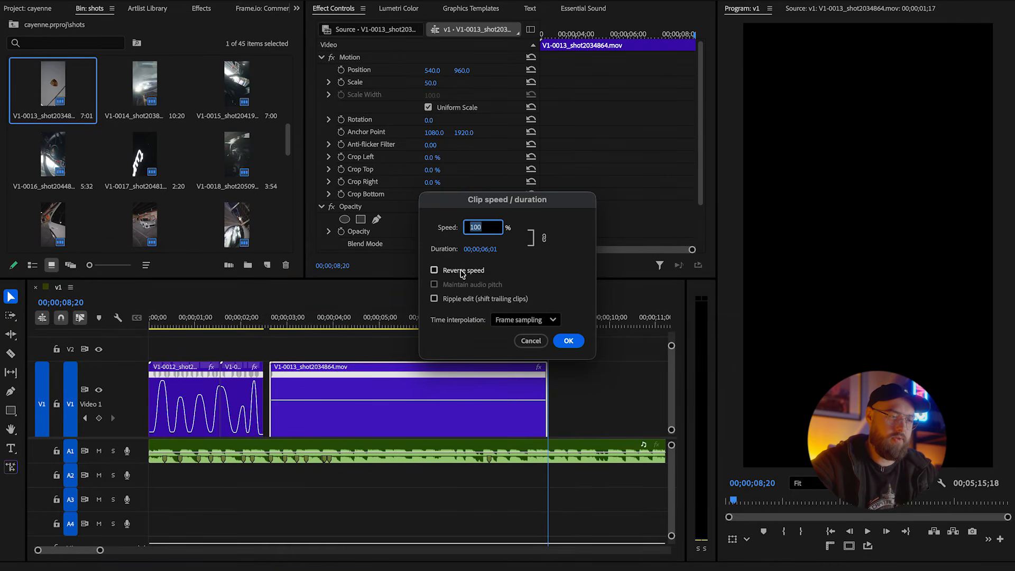
{"action": "left_click", "coordinate": [562, 344]}
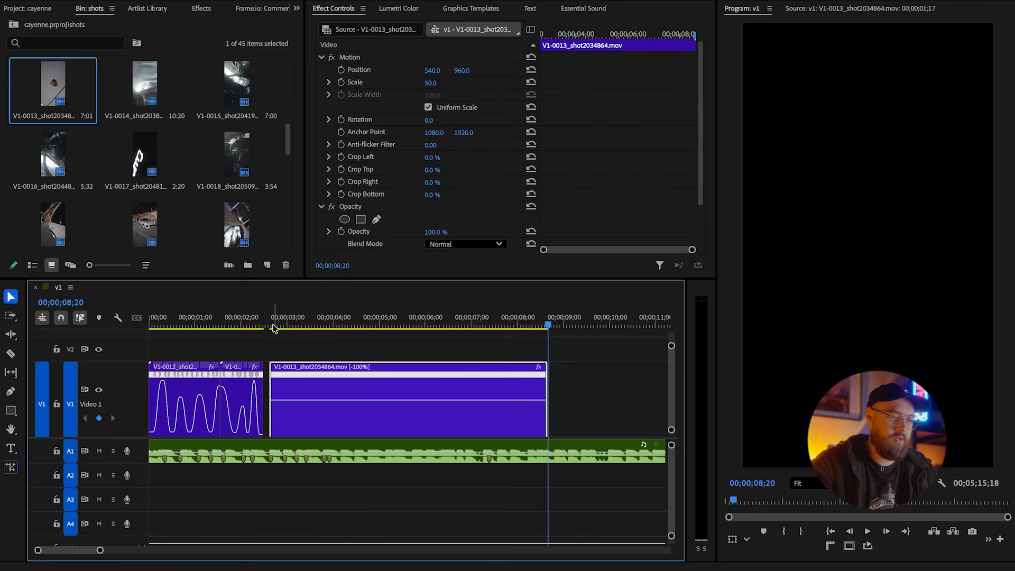
{"action": "left_click_drag", "start_coordinate": [280, 326], "coordinate": [540, 356]}
Nest the reversed clip as Nested Sequence 05.
{"action": "right_click", "coordinate": [414, 394]}
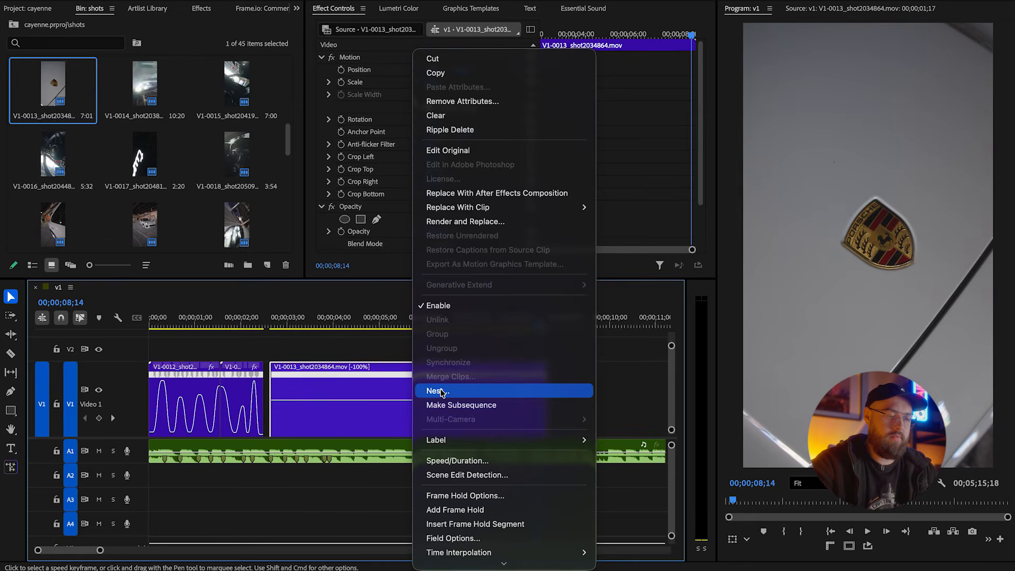
{"action": "left_click", "coordinate": [442, 393]}
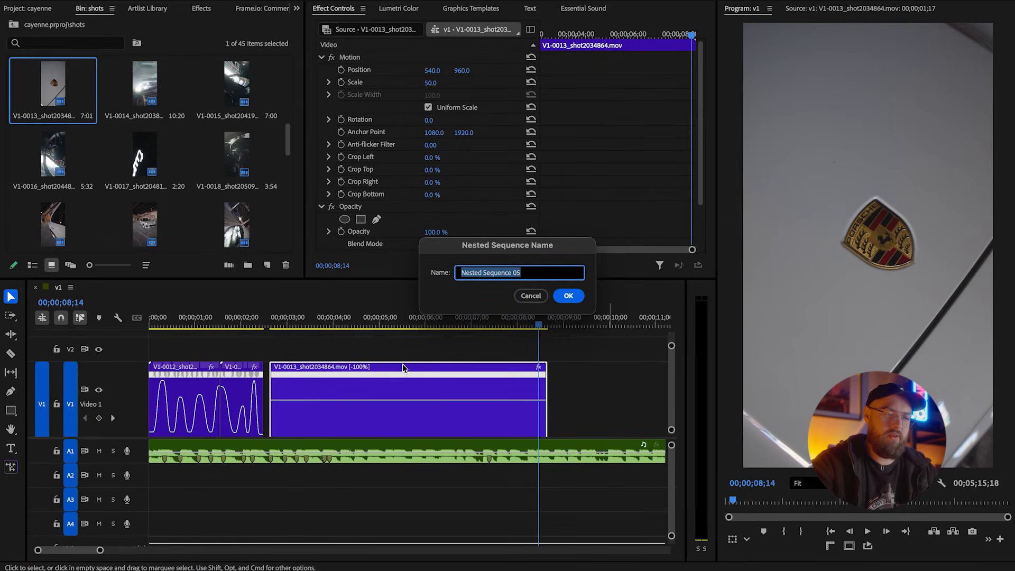
{"action": "left_click", "coordinate": [582, 292]}
Display the Time Remapping speed keyframes on Nested Sequence 05 in the timeline.
{"action": "key", "text": "Up"}
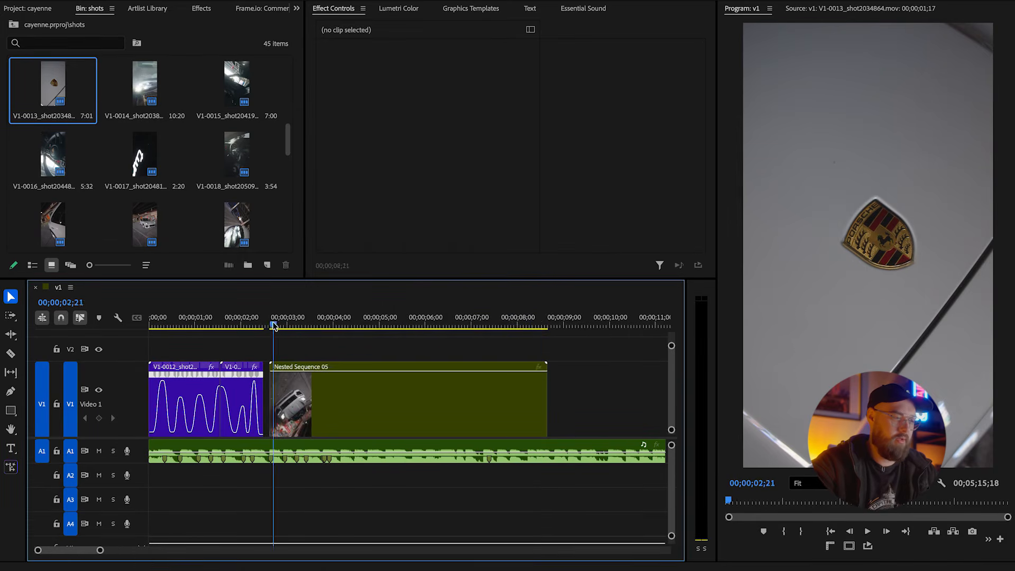
{"action": "key", "text": "="}
{"action": "right_click", "coordinate": [343, 410]}
{"action": "mouse_move", "coordinate": [521, 560]}
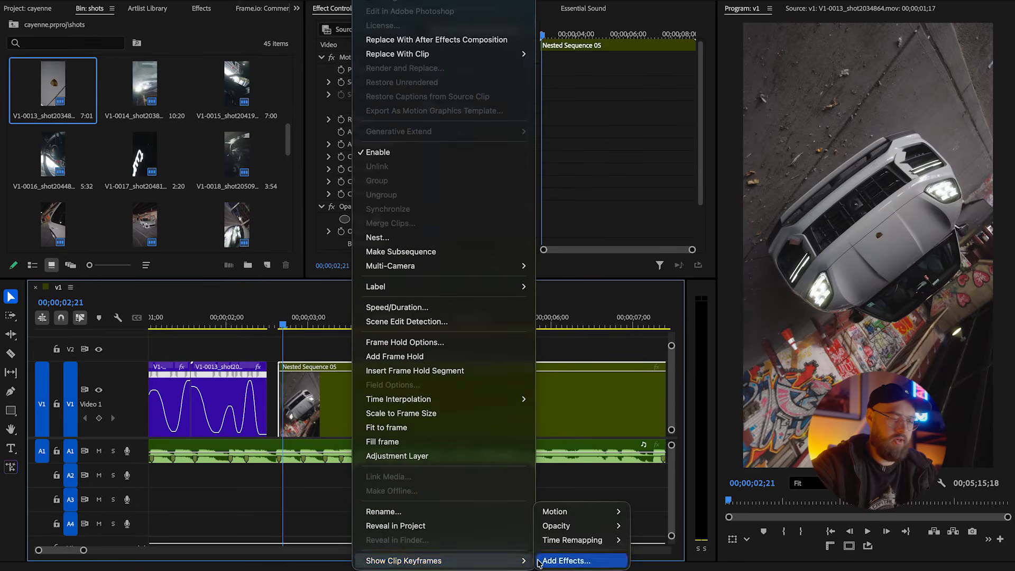
{"action": "mouse_move", "coordinate": [579, 540]}
{"action": "left_click", "coordinate": [648, 540]}
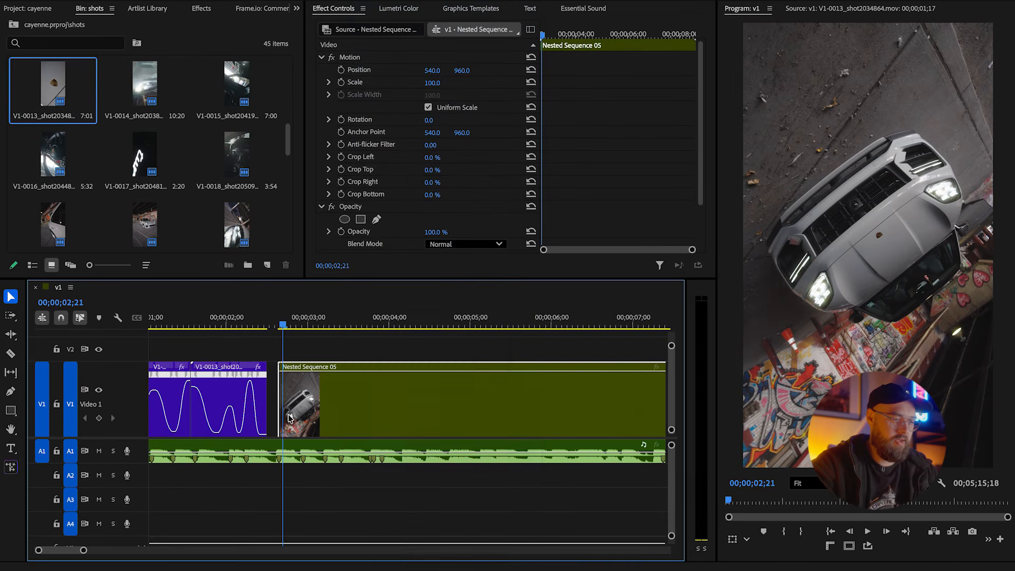
Ramp Nested Sequence 05 from slow to fast with an eased curve, shortened and placed directly after V1-0013.
{"action": "left_click", "coordinate": [284, 402], "text": "ctrl"}
{"action": "key", "text": "minus"}
{"action": "left_click_drag", "start_coordinate": [287, 323], "coordinate": [540, 349]}
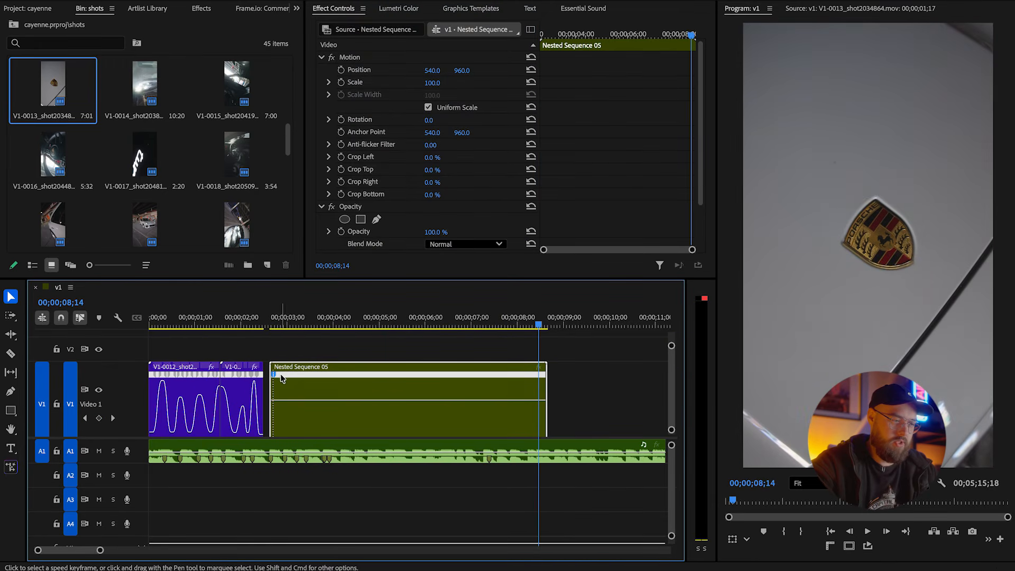
{"action": "left_click_drag", "start_coordinate": [281, 374], "coordinate": [545, 456]}
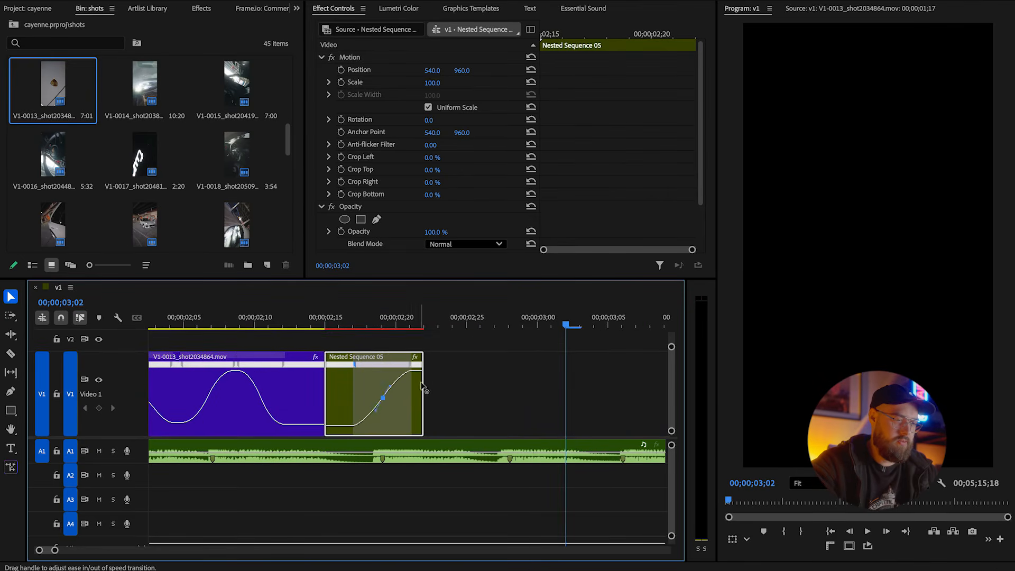
Play the sequence from 00;00;00;00 to check how the reversed nested shot continues the speed ramps to the music.
{"action": "key", "text": "minus"}
{"action": "key", "text": "minus"}
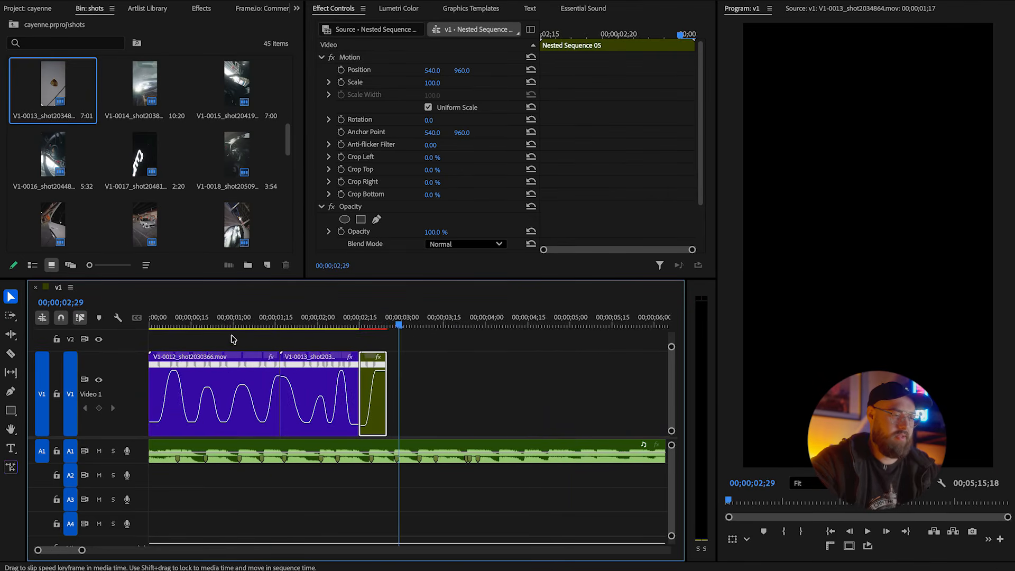
{"action": "left_click_drag", "start_coordinate": [217, 324], "coordinate": [123, 327]}
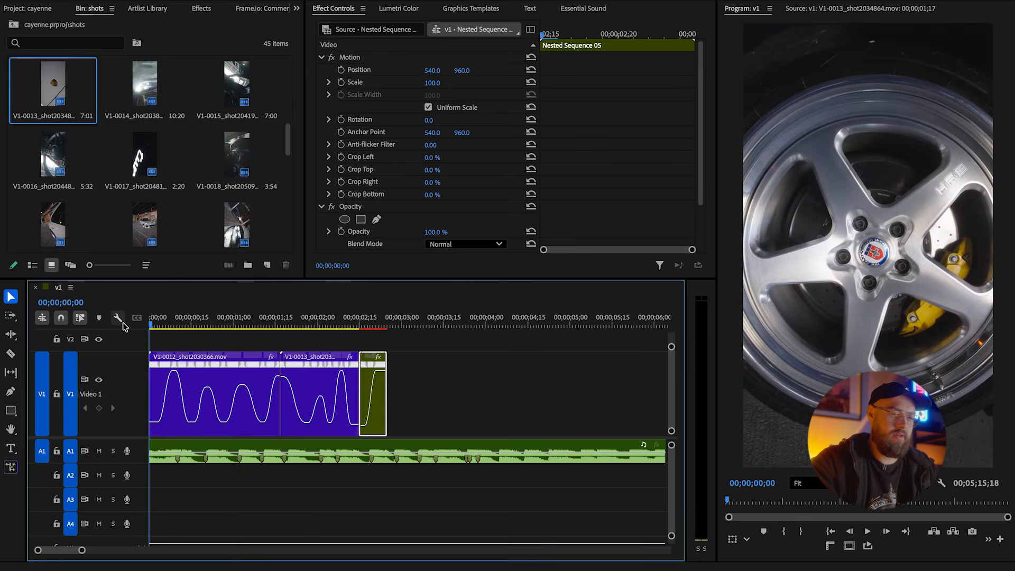
{"action": "key", "text": "space"}
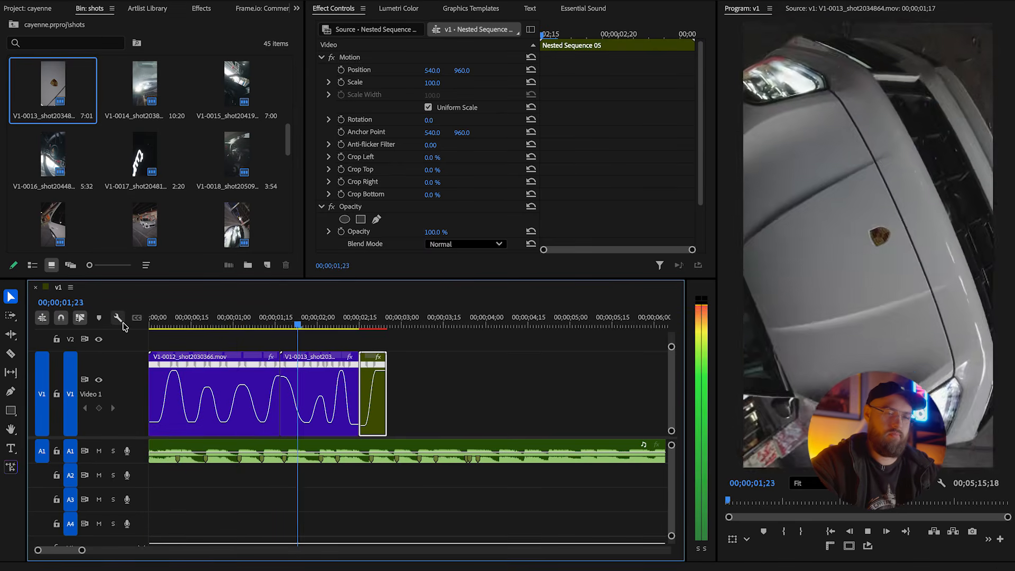
{"action": "key", "text": "space"}
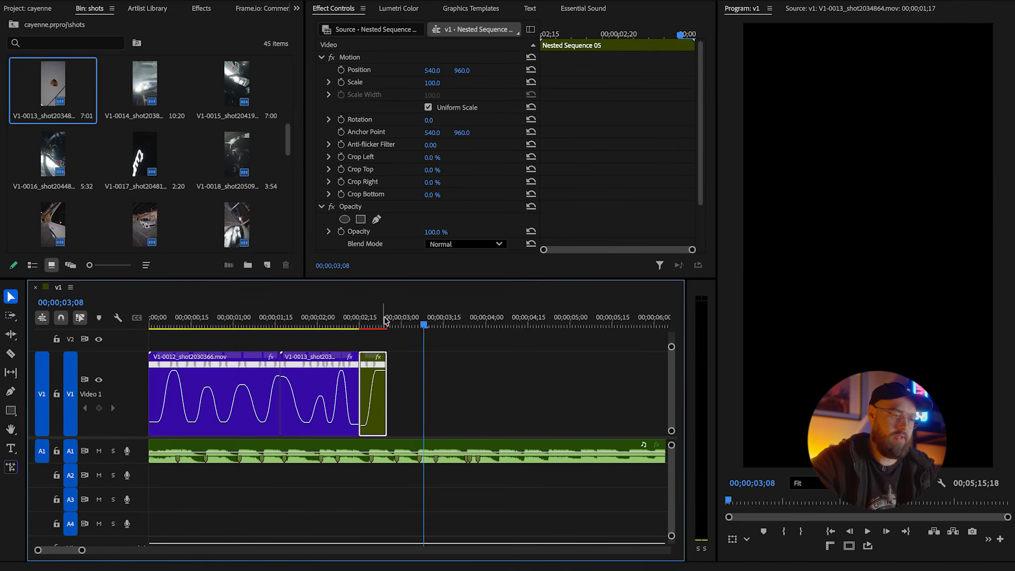
{"action": "left_click", "coordinate": [361, 322]}
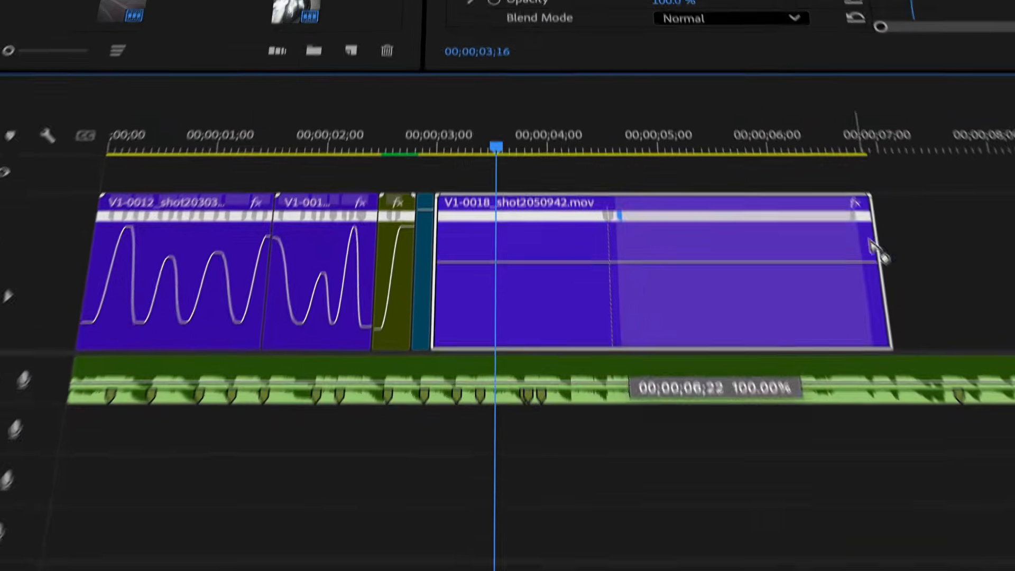
Shape the speed of V1-0018_shot2050942.mov into a smooth fast-slow-fast ramp and shorten the clip.
{"action": "left_click_drag", "start_coordinate": [558, 381], "coordinate": [420, 386]}
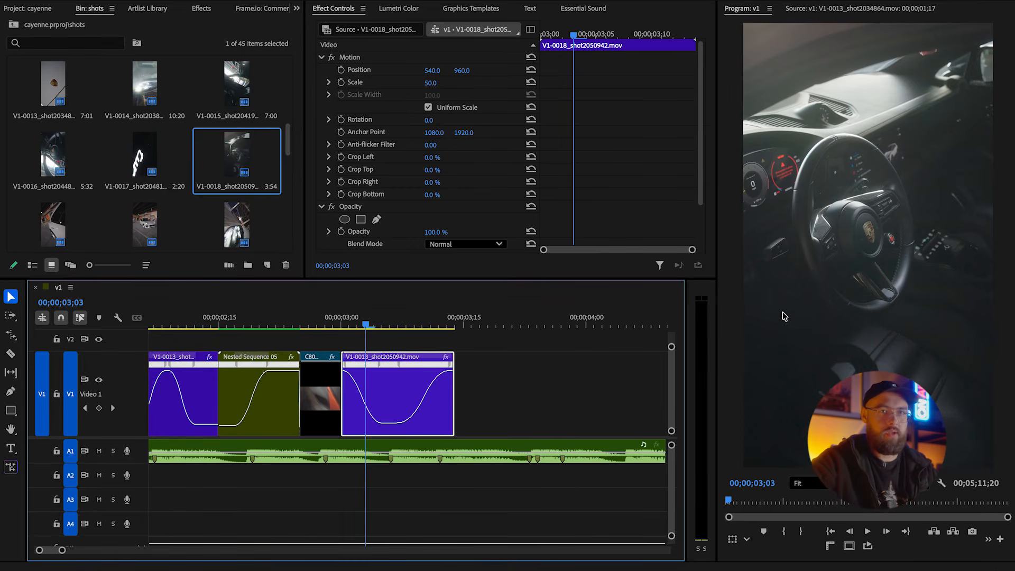
{"action": "scroll", "coordinate": [241, 203], "scroll_direction": "down", "scroll_amount": 1}
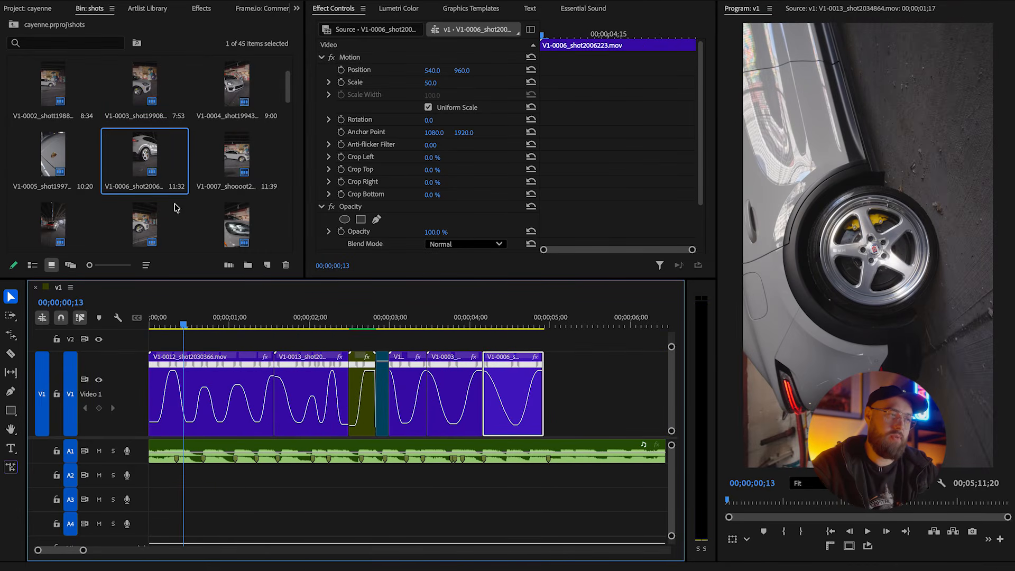
Place the adjustment layer on V2 from the sequence start and trim it to the end of the last clip.
{"action": "scroll", "coordinate": [188, 230], "scroll_direction": "down", "scroll_amount": 10}
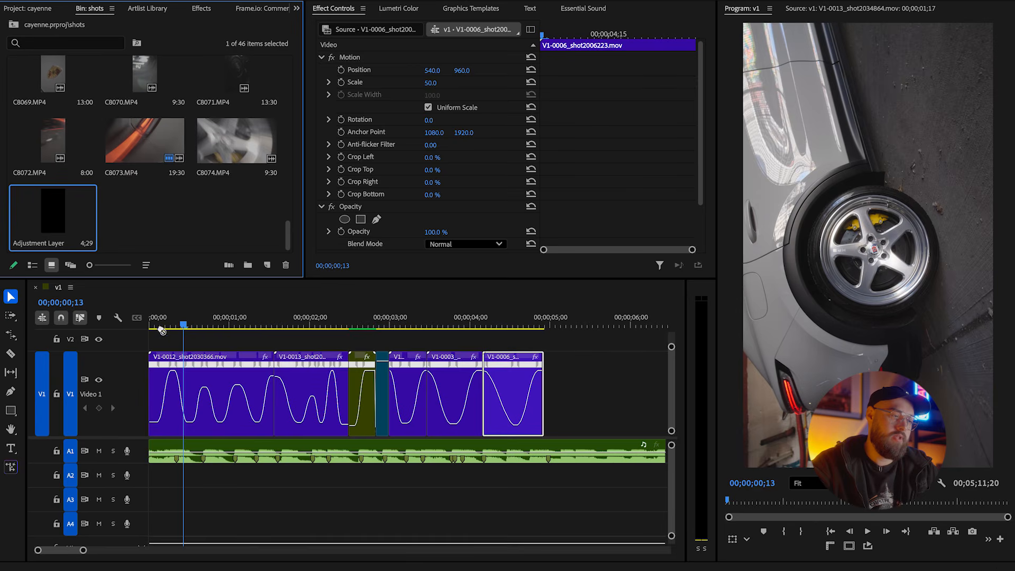
{"action": "left_click_drag", "start_coordinate": [163, 331], "coordinate": [153, 343]}
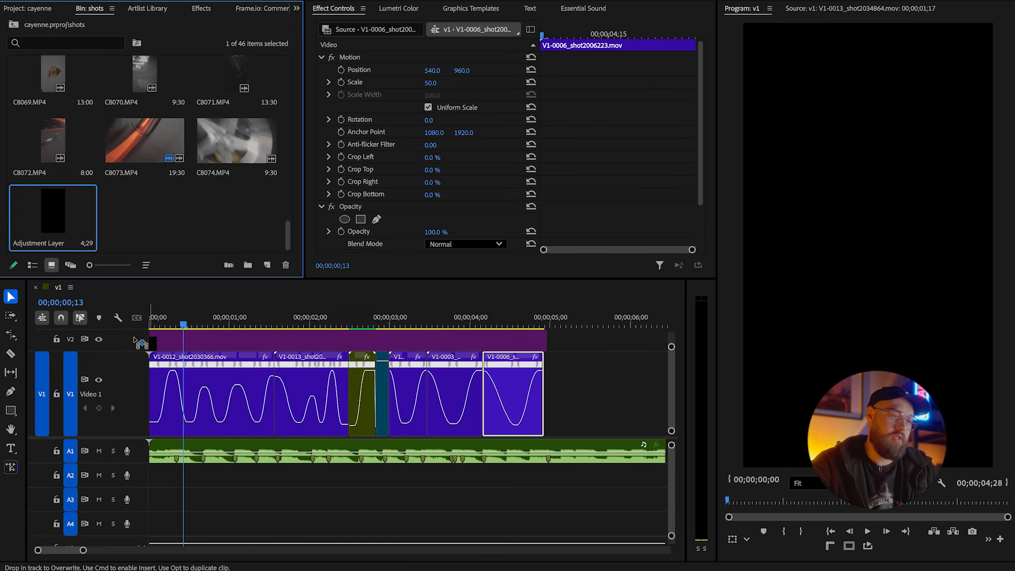
{"action": "left_click_drag", "start_coordinate": [550, 345], "coordinate": [543, 344]}
Search the effects for Transform.
{"action": "left_click", "coordinate": [202, 9]}
{"action": "type", "text": "transform"}
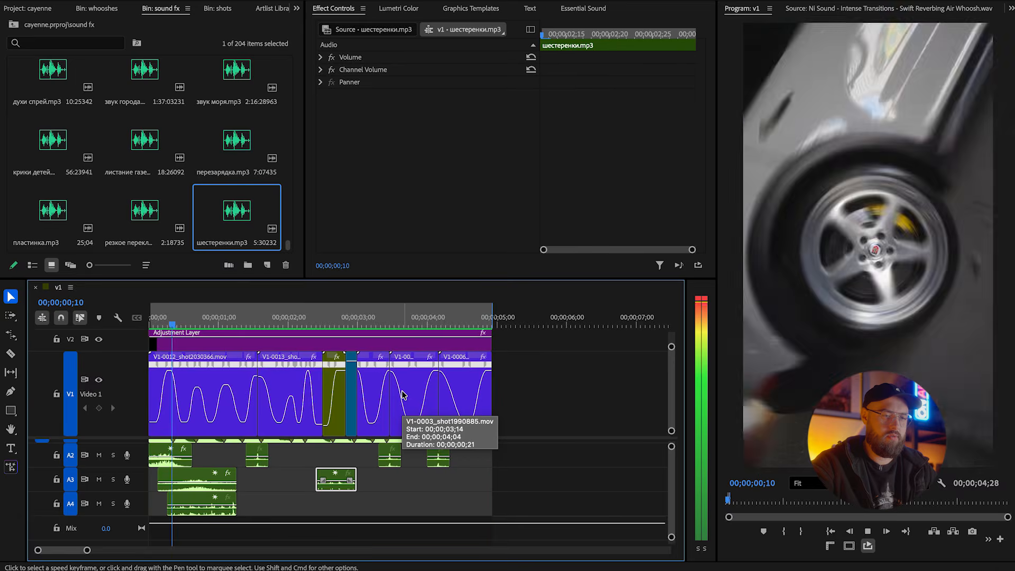
Stop the playback of the edit with its adjustment layer and sound effects at 00;00;00;15.
{"action": "key", "text": "space"}
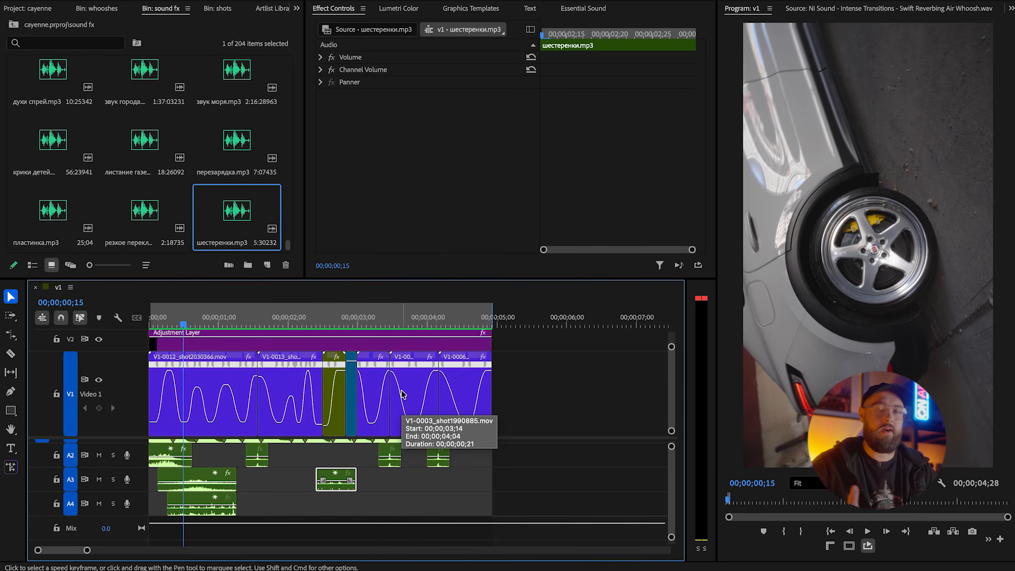